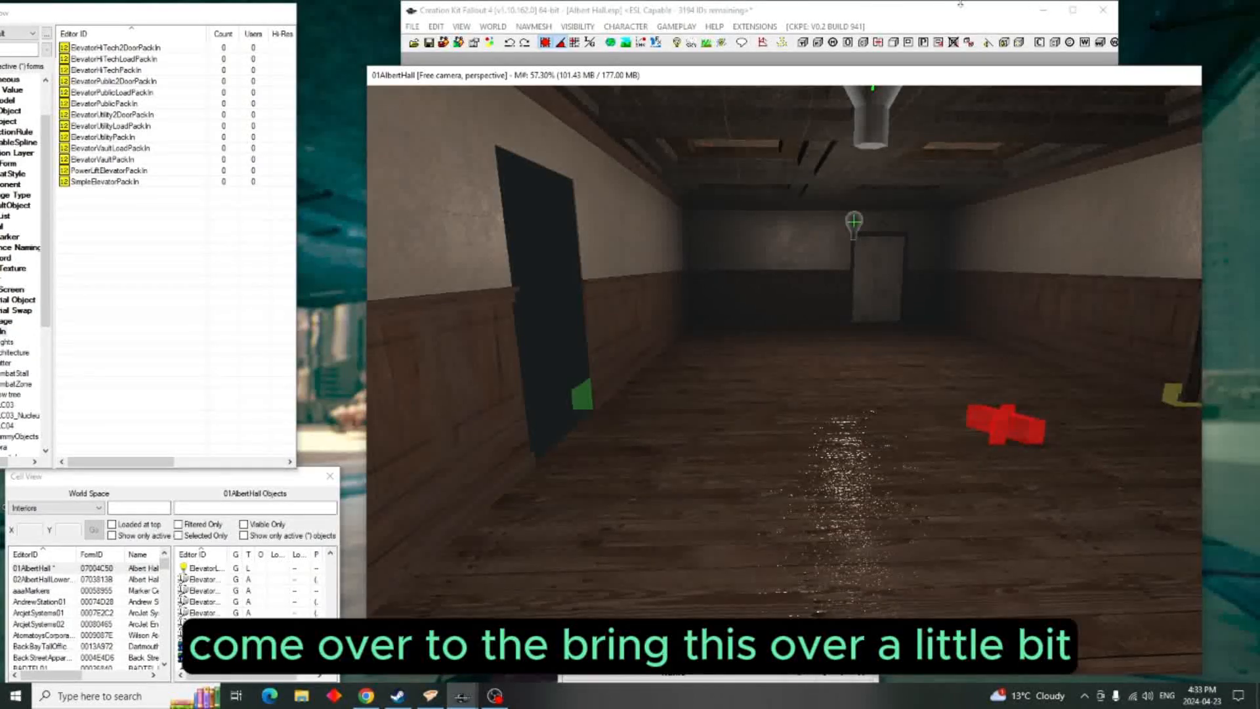
- Place ElevatorUtilityLoadPackIn in the 01AlbertHall room and fit the elevator into the open wall doorway
drag(149, 13, 253, 13)
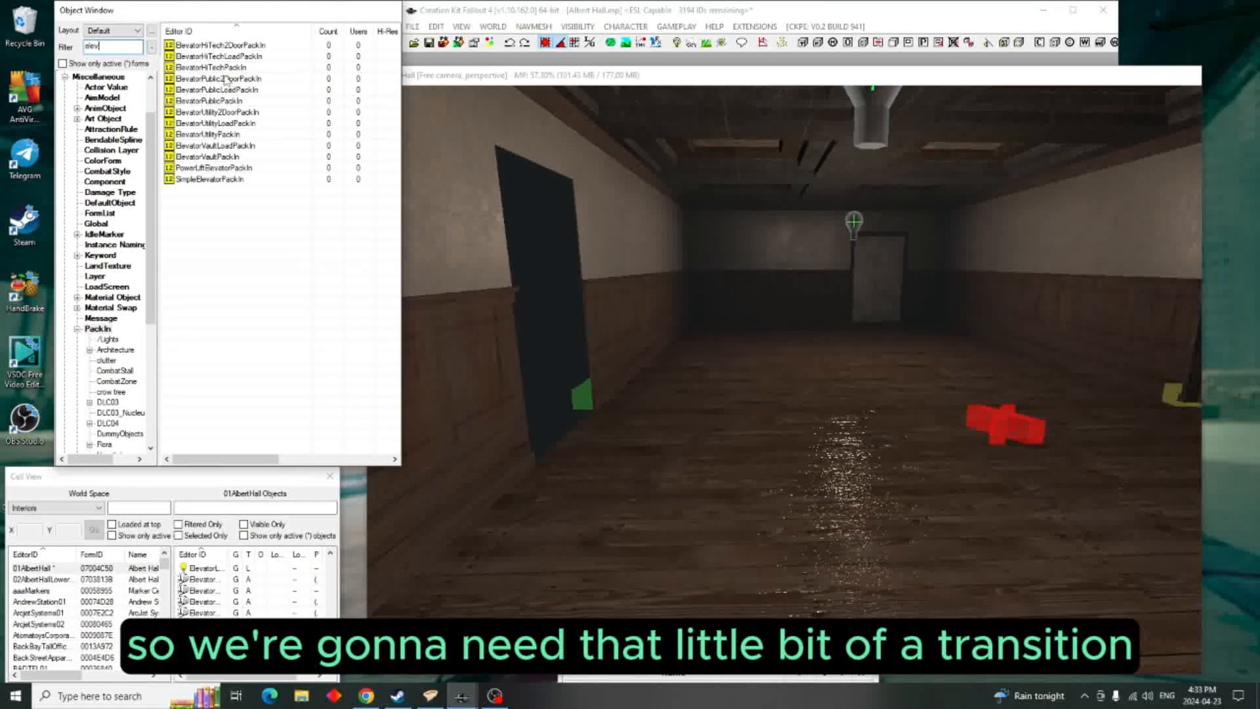
drag(233, 123, 579, 354)
drag(717, 454, 716, 453)
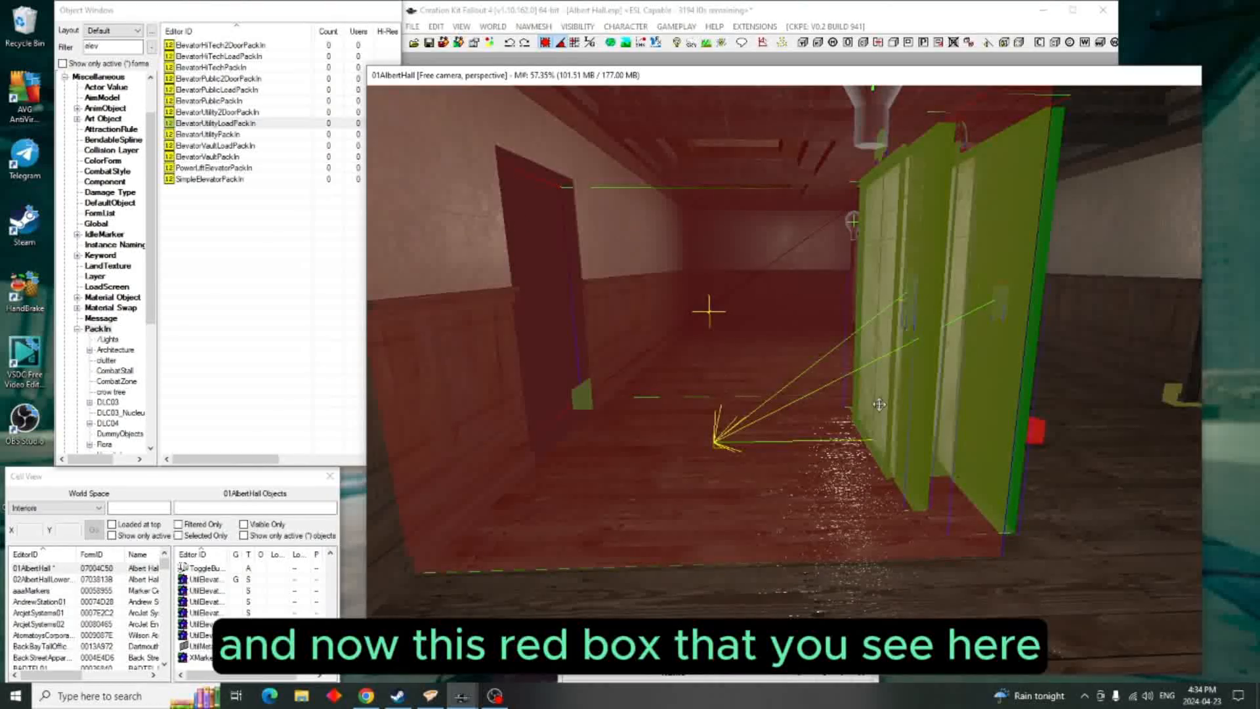
drag(925, 394, 486, 380)
shift+middle_drag(587, 443, 982, 422)
drag(998, 408, 975, 395)
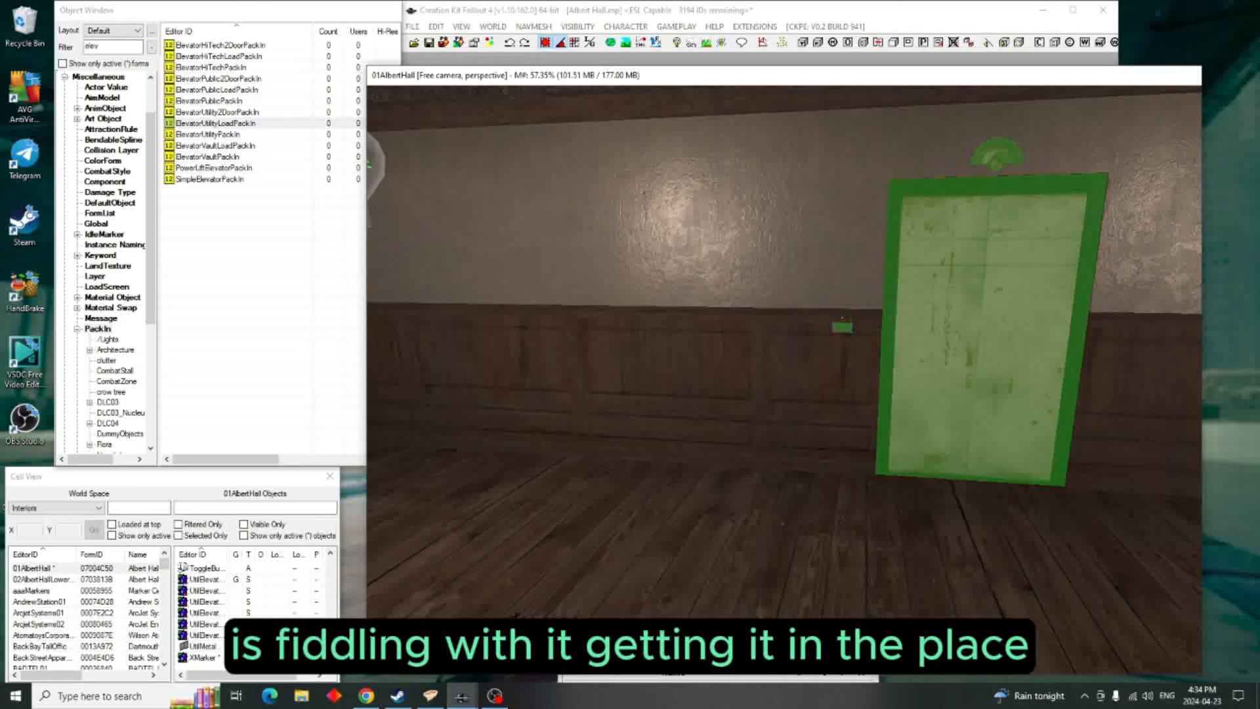
- Select only the elevator's call button, move it out of the wall to beside the door frame, and lower it slightly
shift+middle_drag(975, 395, 1148, 372)
scroll(1076, 407, up, 4)
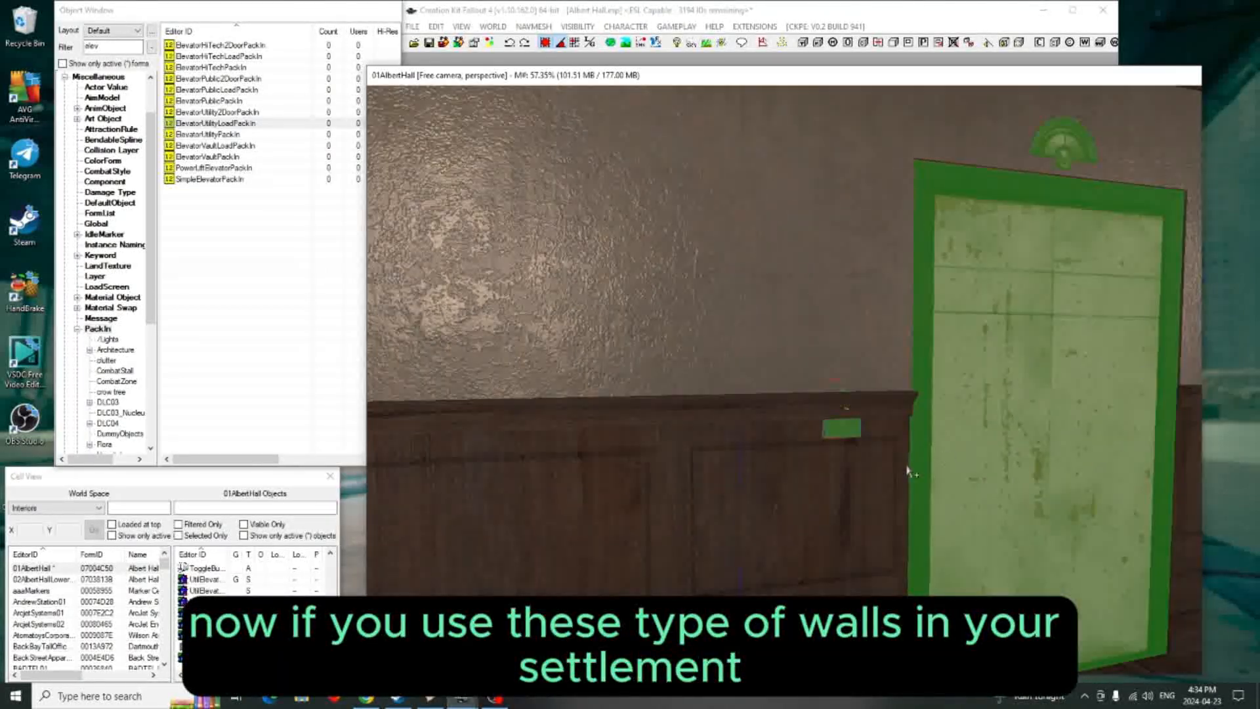
click(847, 431)
drag(847, 433, 900, 419)
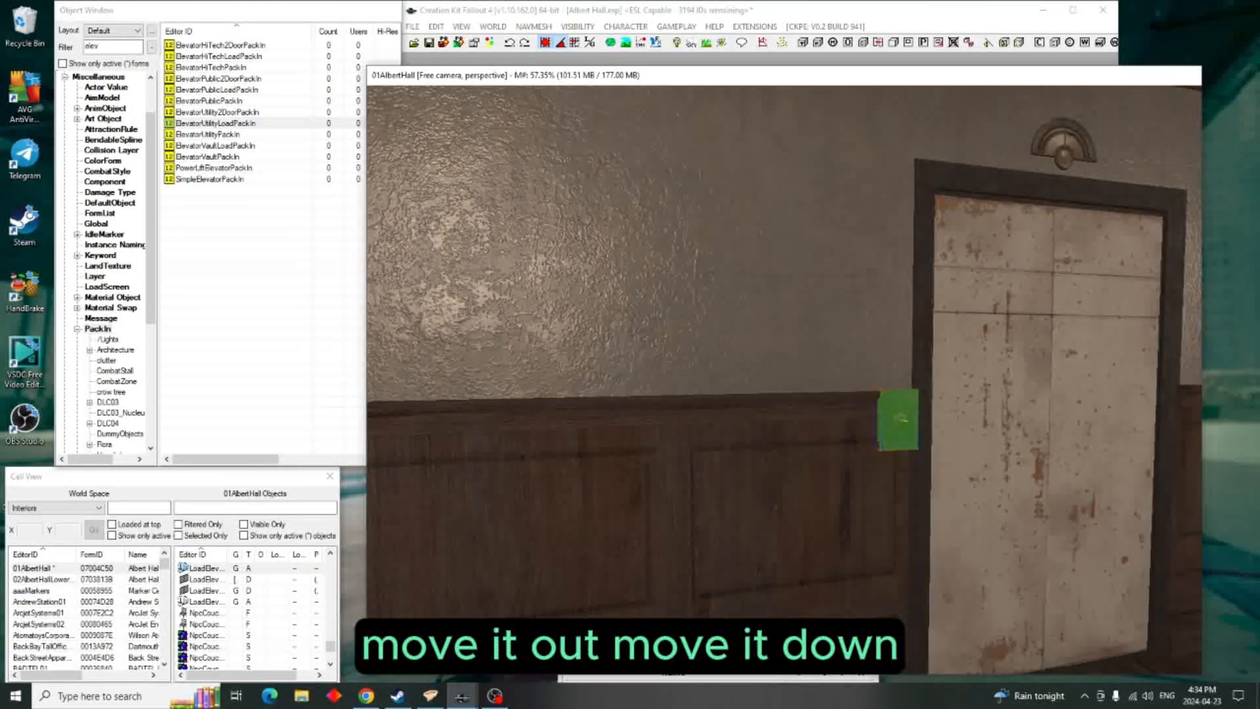
key(e)
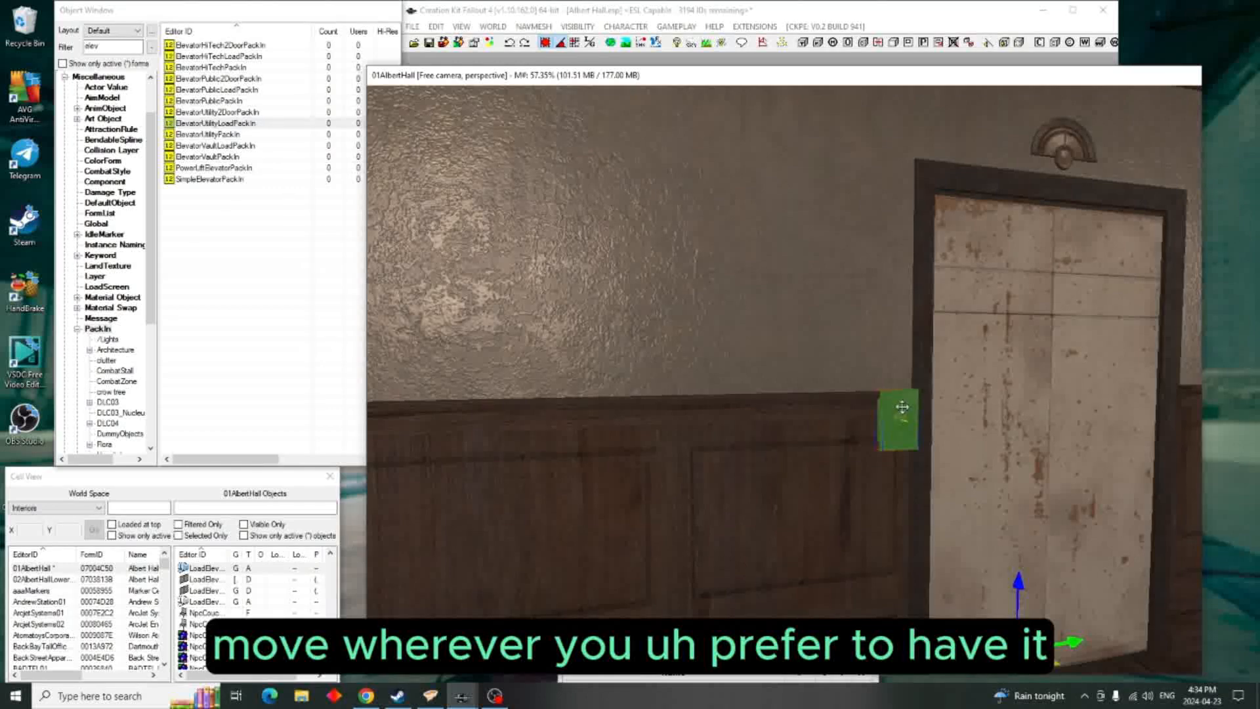
drag(1018, 582, 1018, 609)
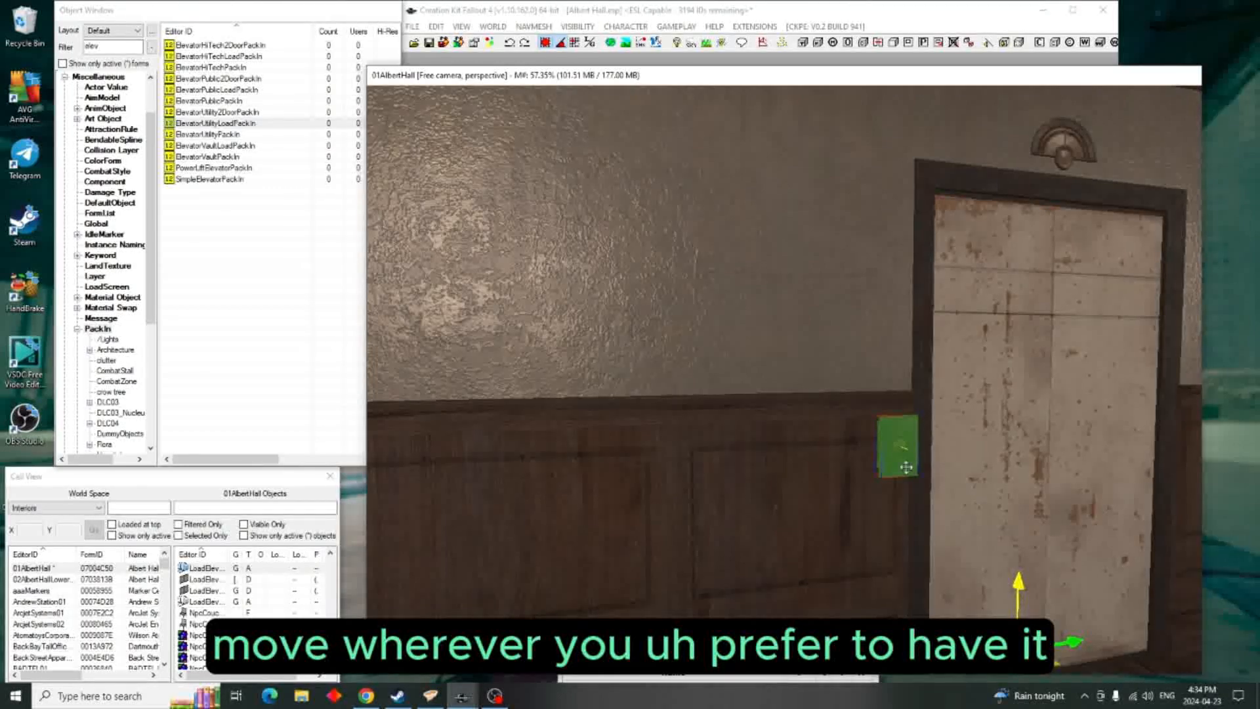
key(e)
drag(897, 443, 883, 451)
- Place a second ElevatorUtilityLoadPackIn near the other room's open doorway and rotate it about its vertical axis so the red box faces outside
shift+middle_drag(803, 490, 636, 484)
shift+middle_drag(858, 503, 932, 422)
scroll(864, 506, down, 5)
mouse_move(753, 441)
shift+middle_down()
mouse_move(831, 447)
mouse_move(903, 424)
mouse_move(765, 422)
mouse_move(853, 433)
shift+middle_up()
scroll(850, 433, down, 3)
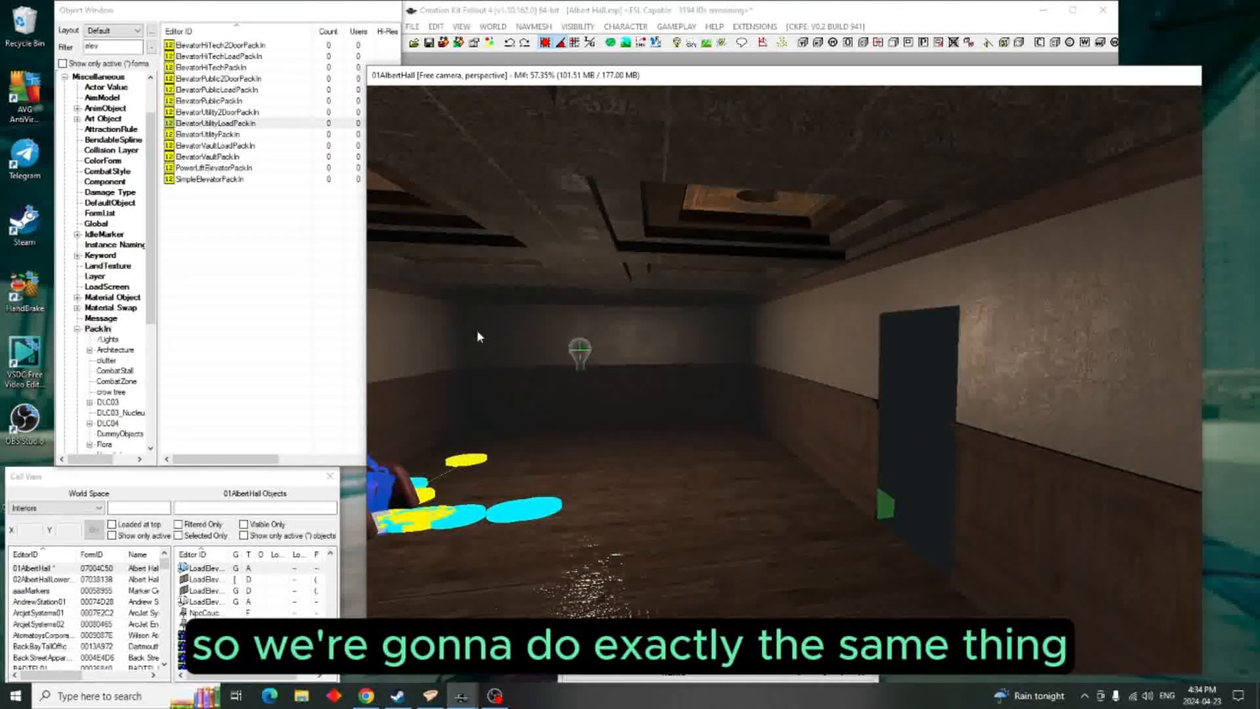
drag(244, 124, 764, 564)
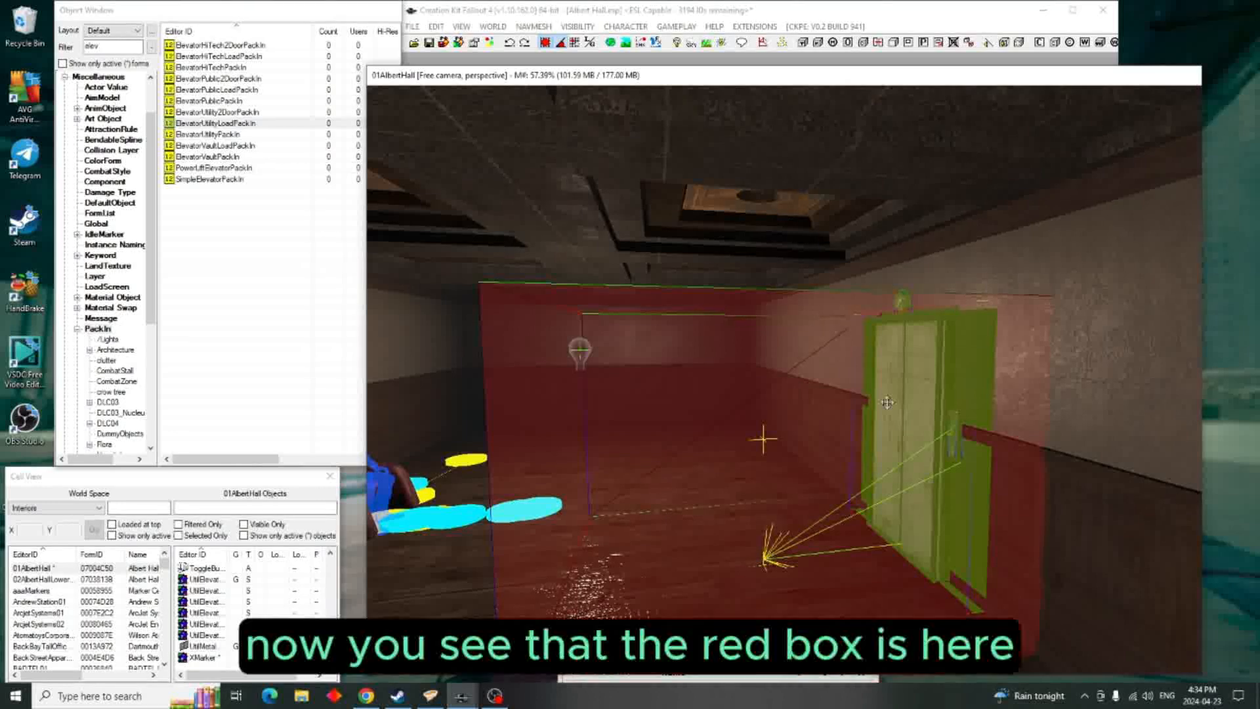
key(e)
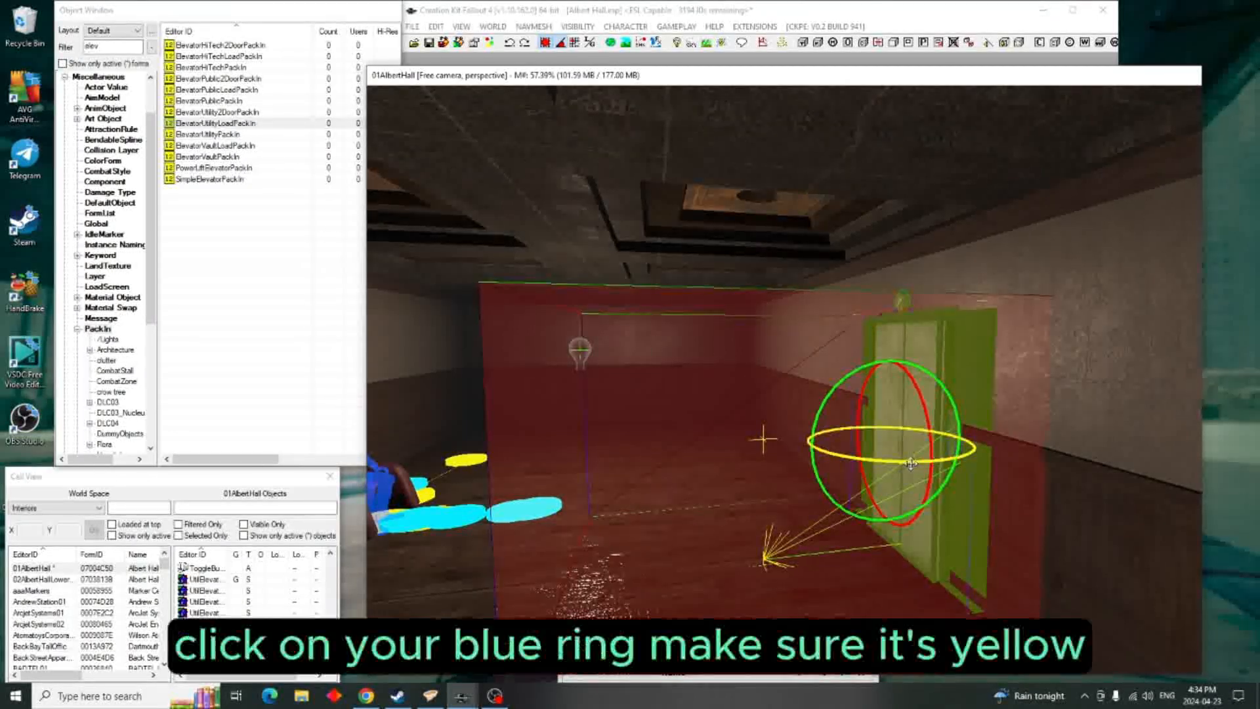
drag(841, 354, 984, 355)
- Fit the second utility elevator into the open doorway, flush with the wall
key(e)
shift+middle_drag(971, 439, 1024, 453)
drag(942, 460, 944, 430)
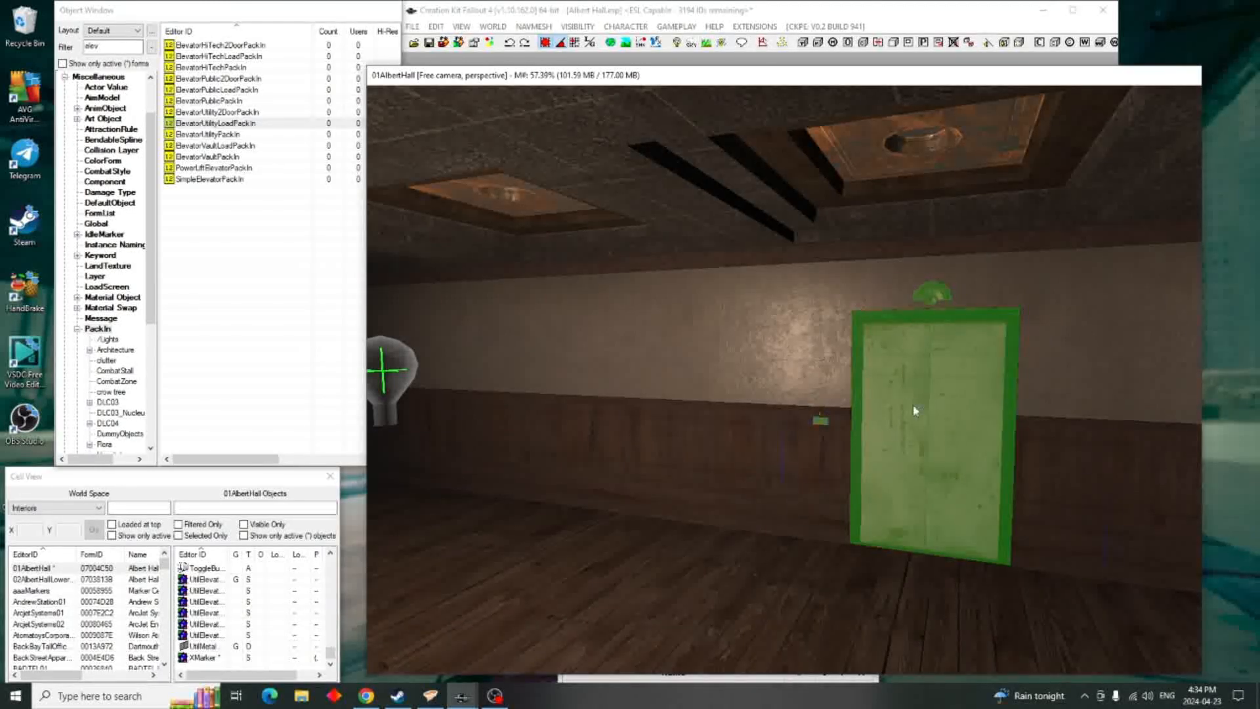
- Select only the second elevator's call button and move it out onto the wall panel beside the door frame
scroll(957, 416, up, 5)
middle_drag(956, 416, 949, 415)
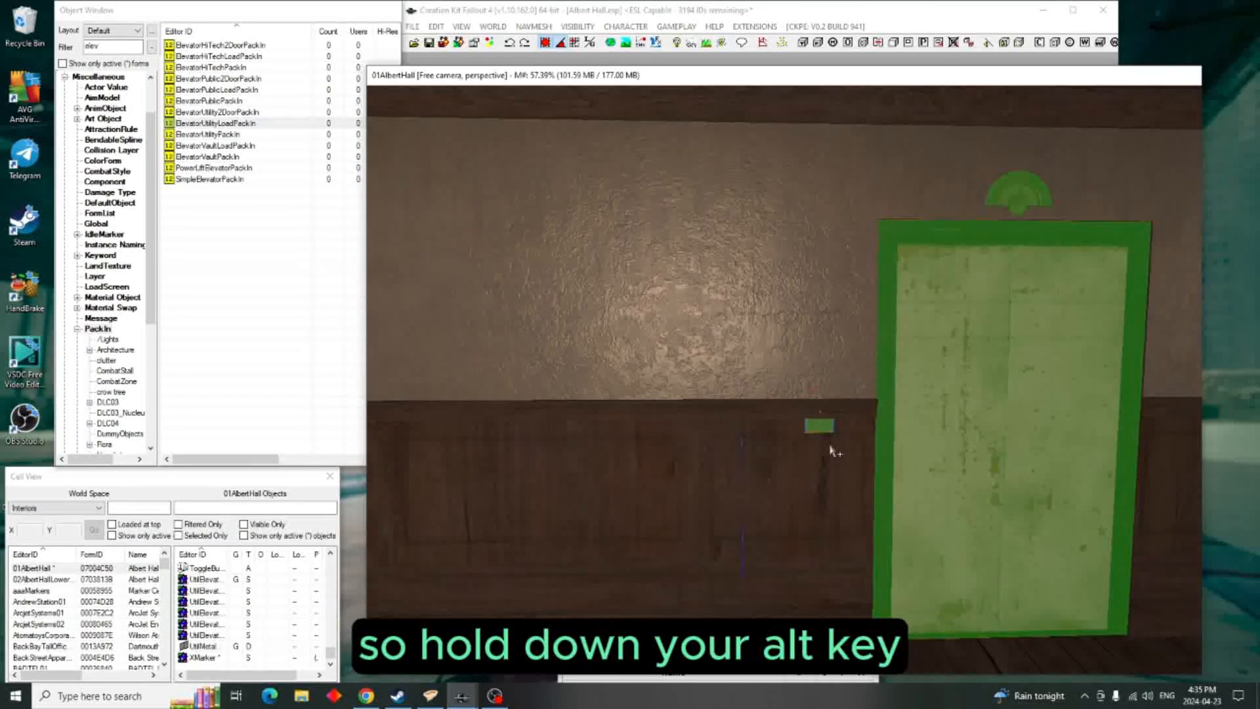
alt+click(821, 431)
drag(822, 431, 859, 420)
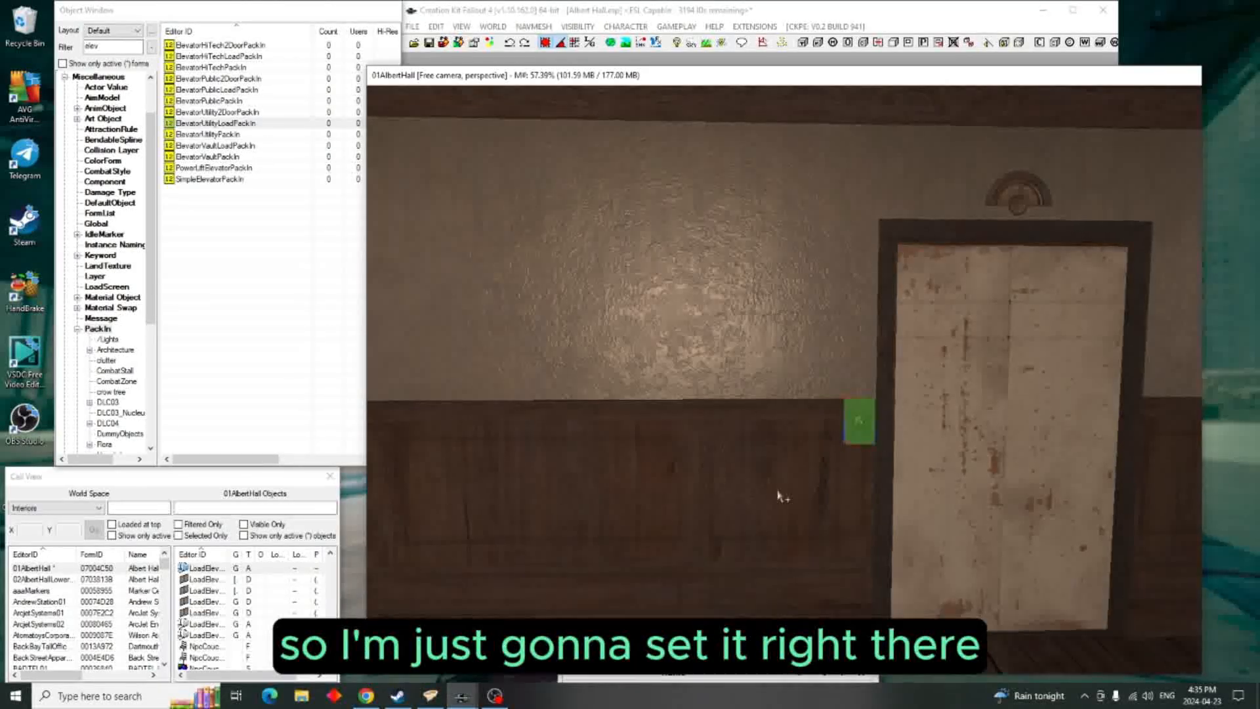
- Open the reference of the first elevator's back LoadElevatorDoorUtility door and enable Teleport
scroll(991, 430, down, 10)
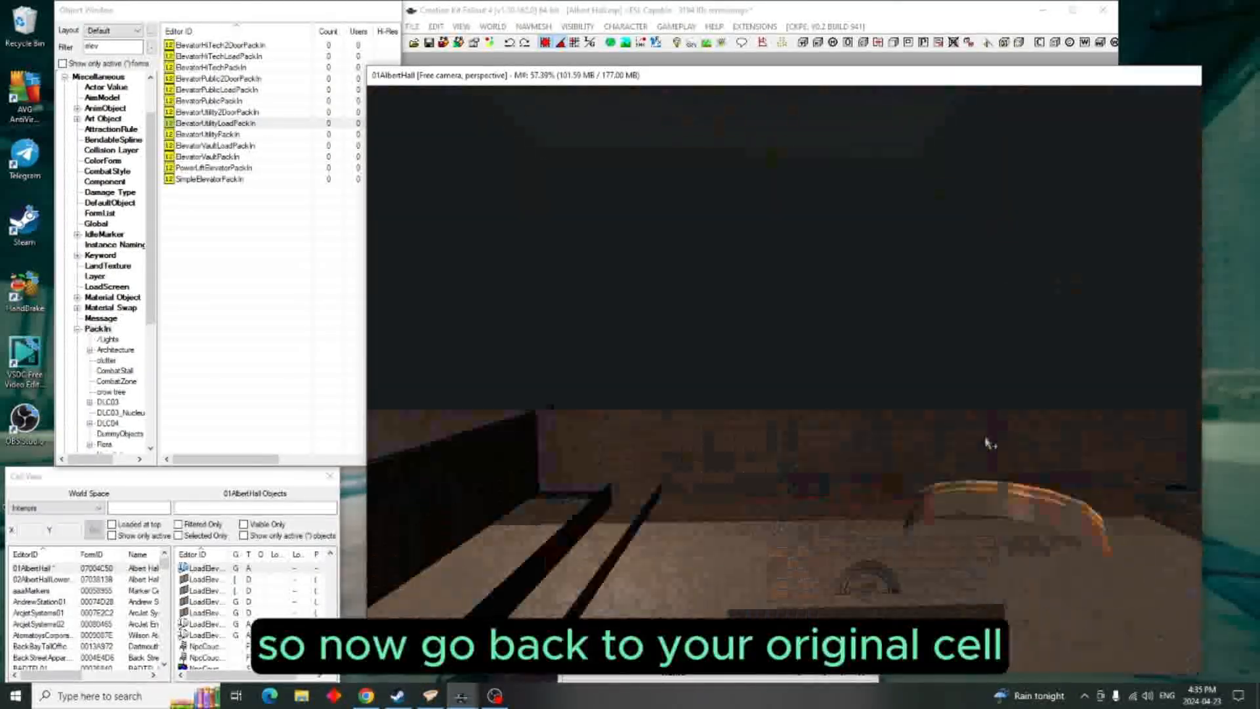
scroll(951, 544, up, 10)
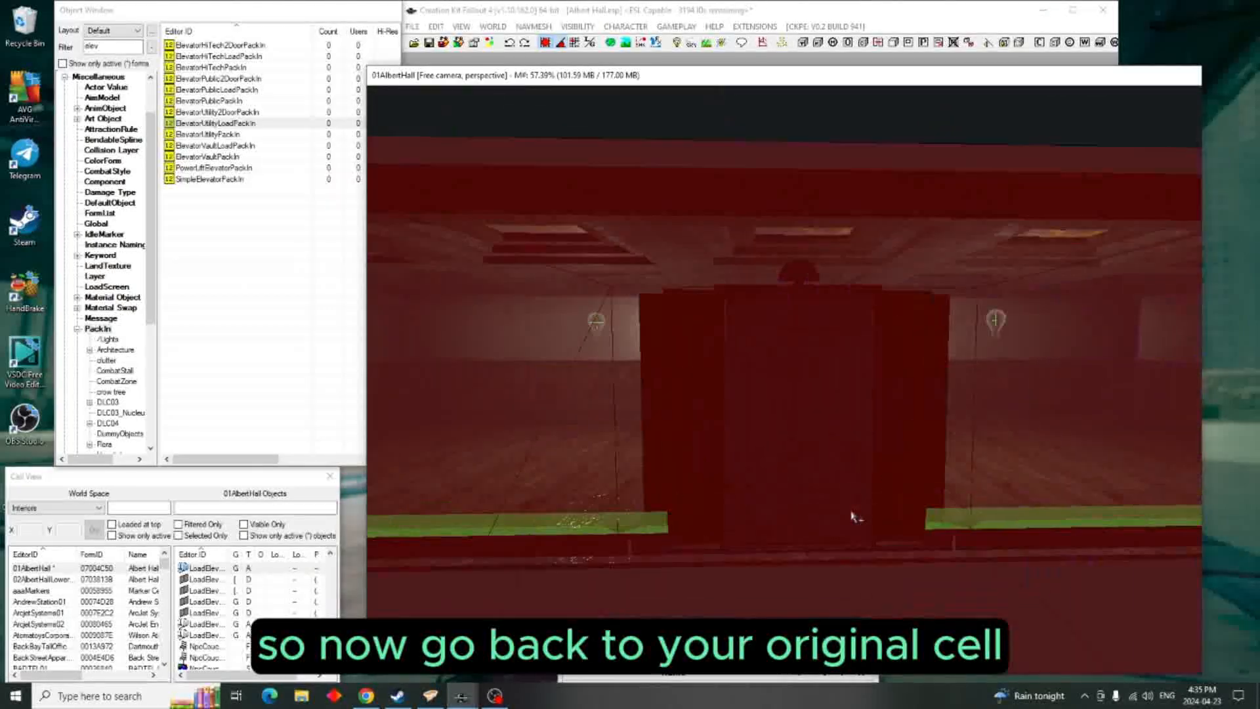
scroll(866, 432, up, 8)
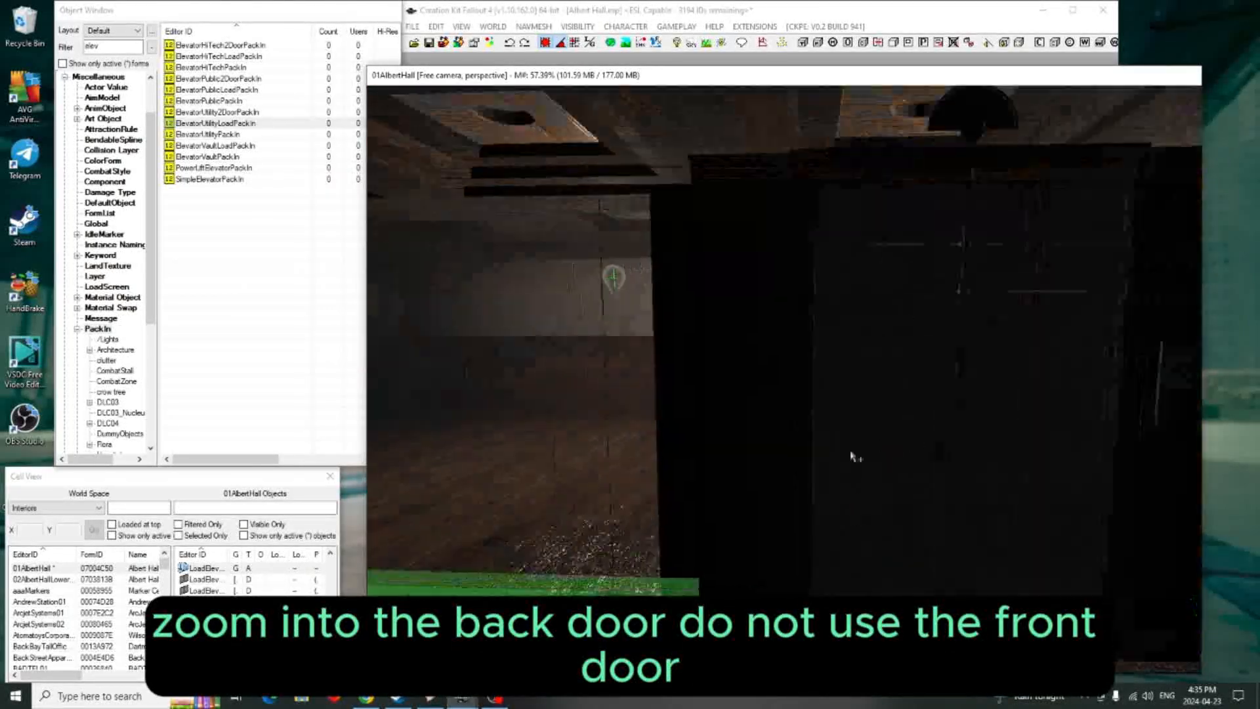
scroll(990, 491, down, 10)
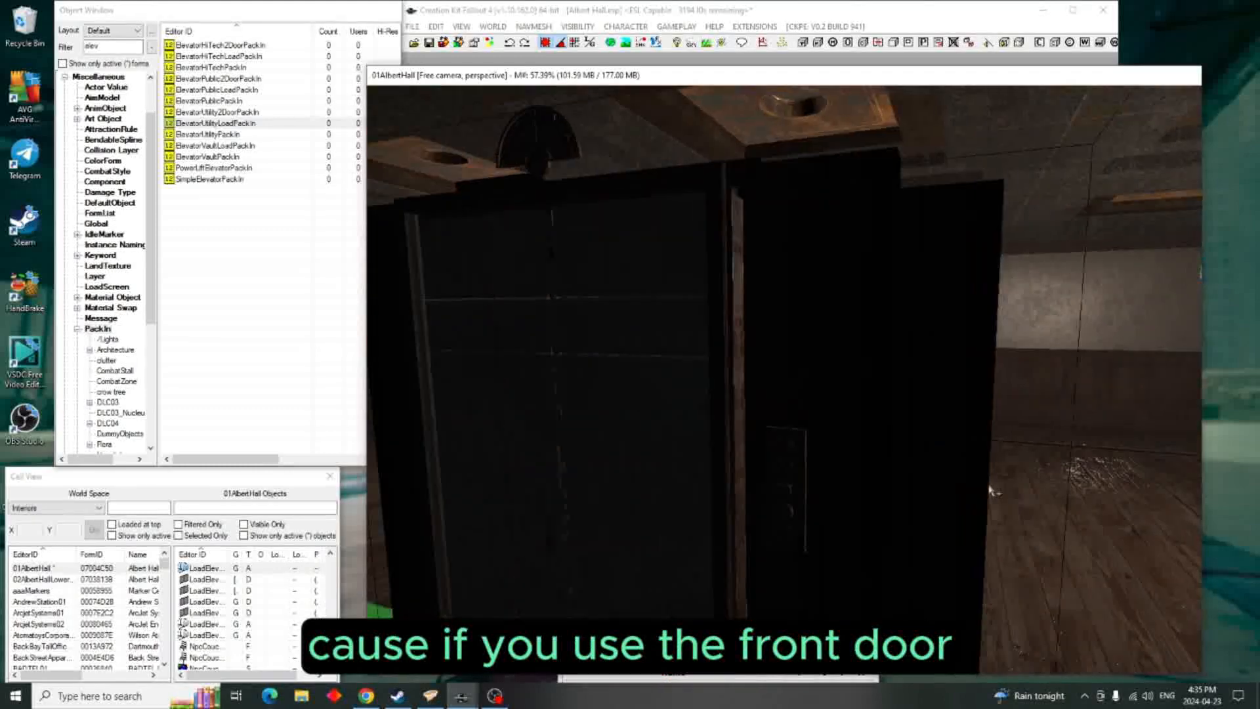
scroll(1076, 489, down, 4)
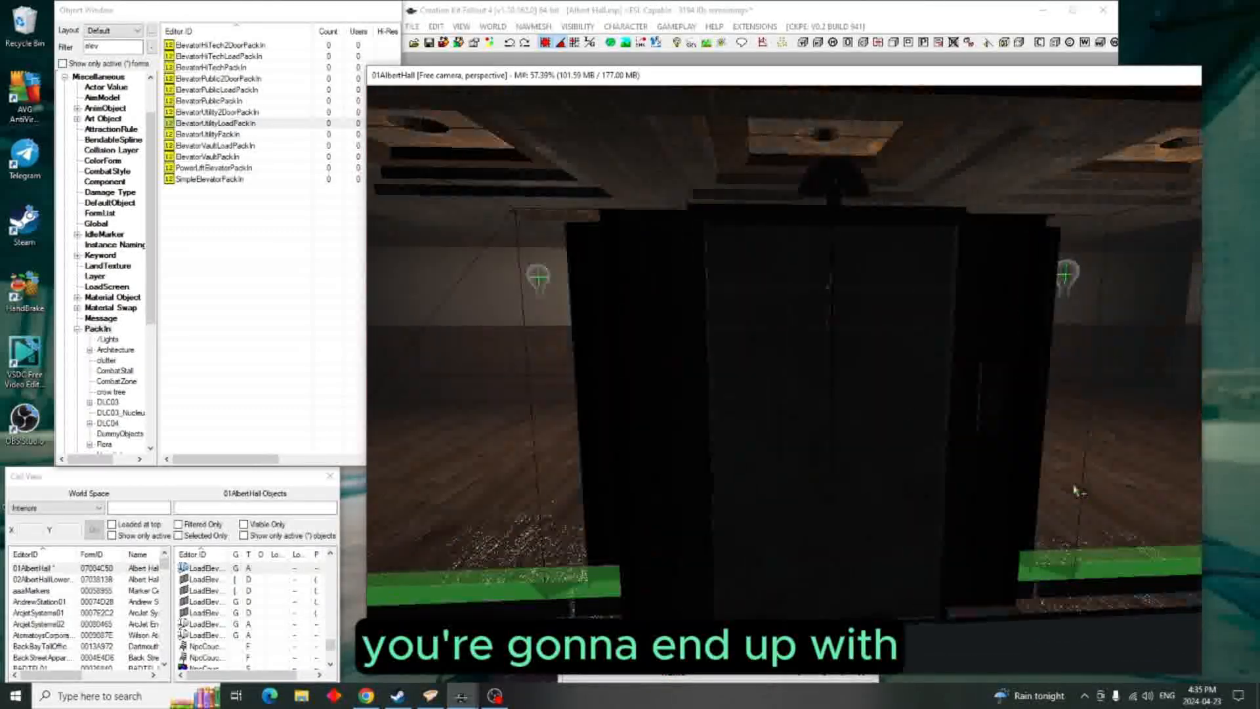
scroll(973, 518, up, 2)
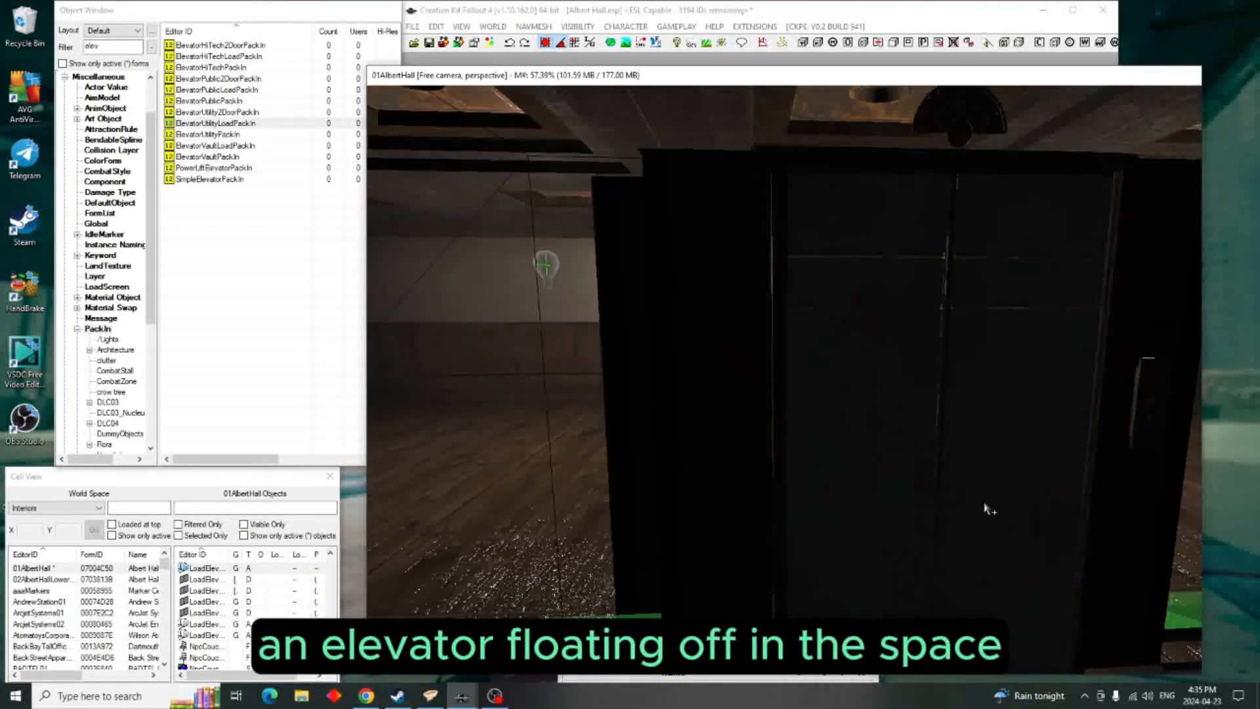
click(984, 508)
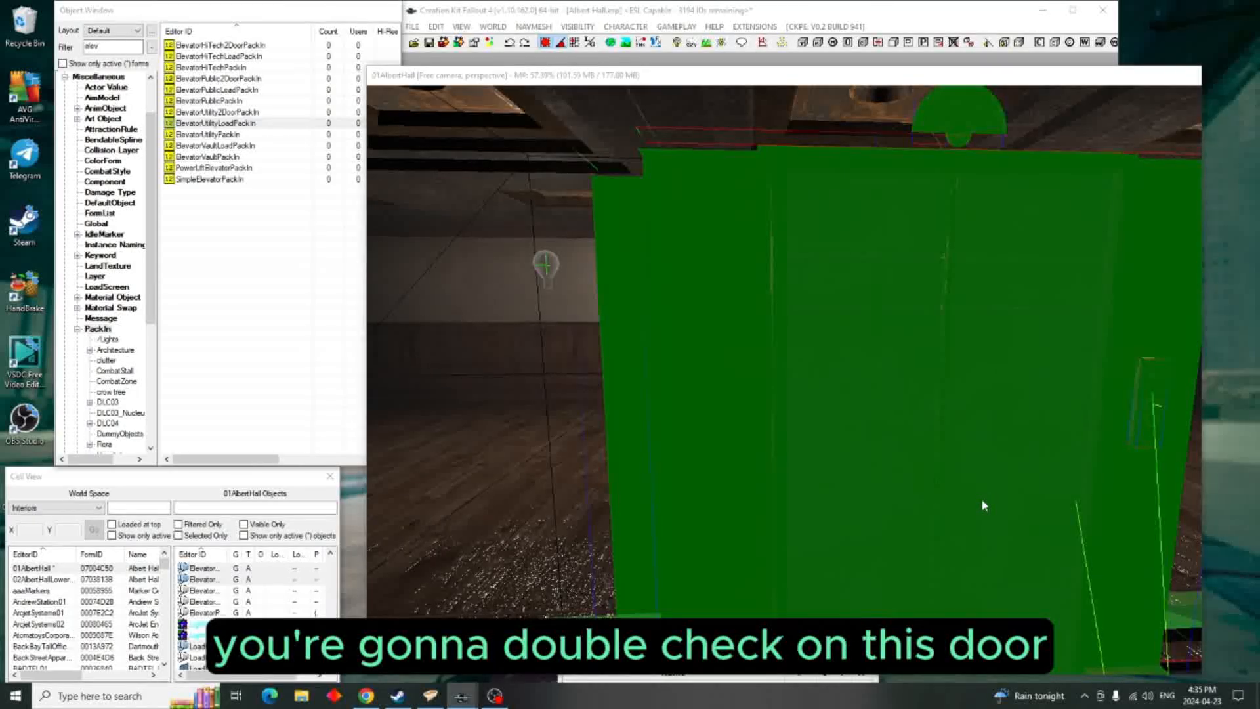
double_click(983, 502)
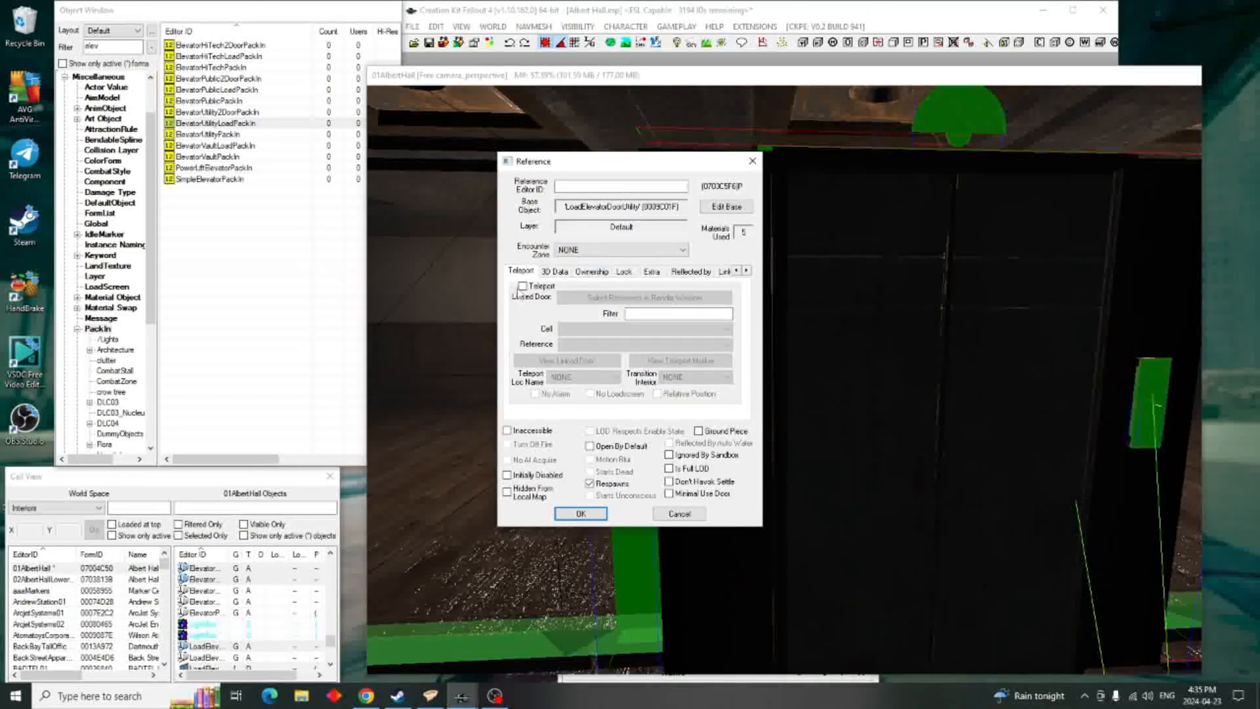
click(522, 286)
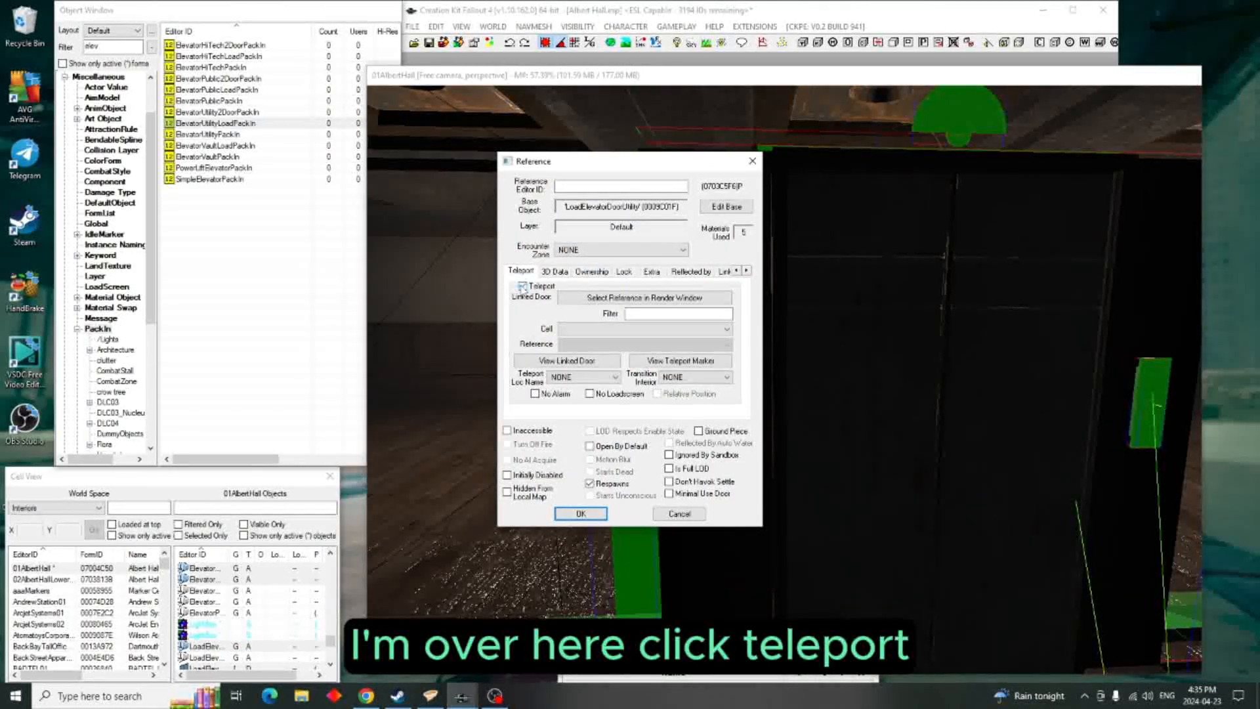
drag(669, 168, 249, 119)
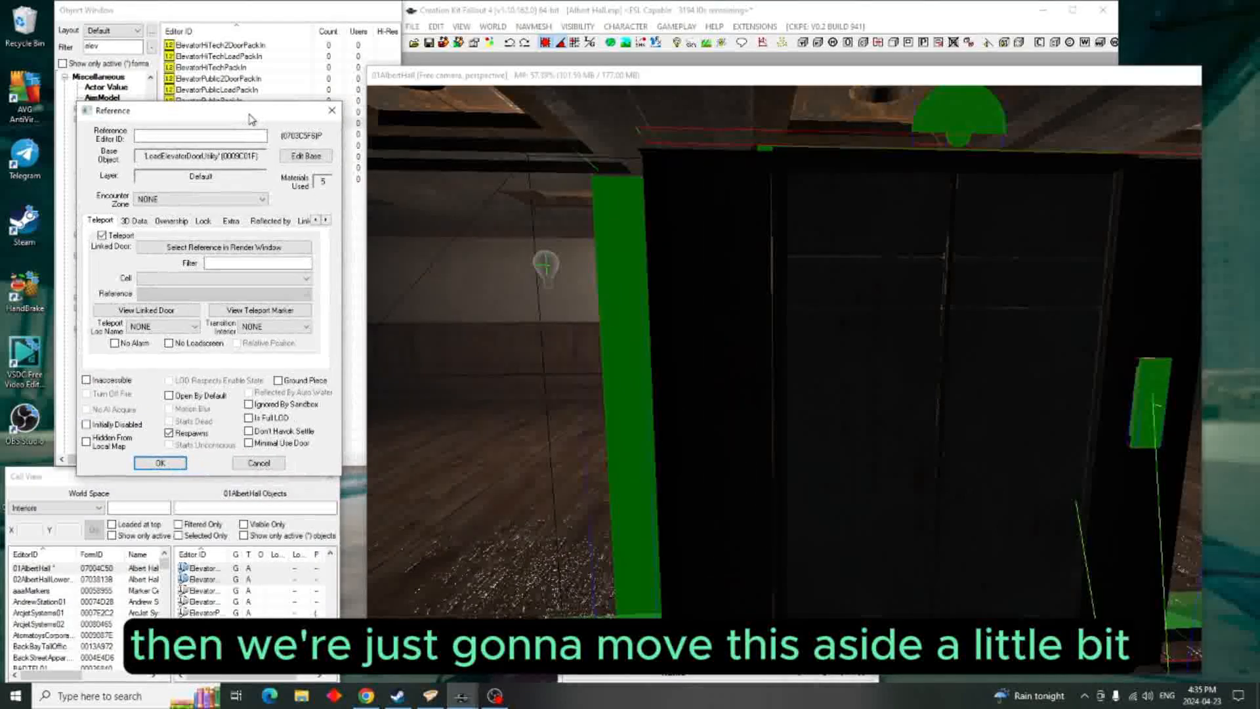
- Link the door's teleport to the outside LoadElevatorDoorUtility door of the second elevator, picked in the 3D view
scroll(827, 413, down, 3)
mouse_move(827, 414)
middle_down()
mouse_move(816, 372)
mouse_move(860, 520)
mouse_move(842, 407)
middle_up()
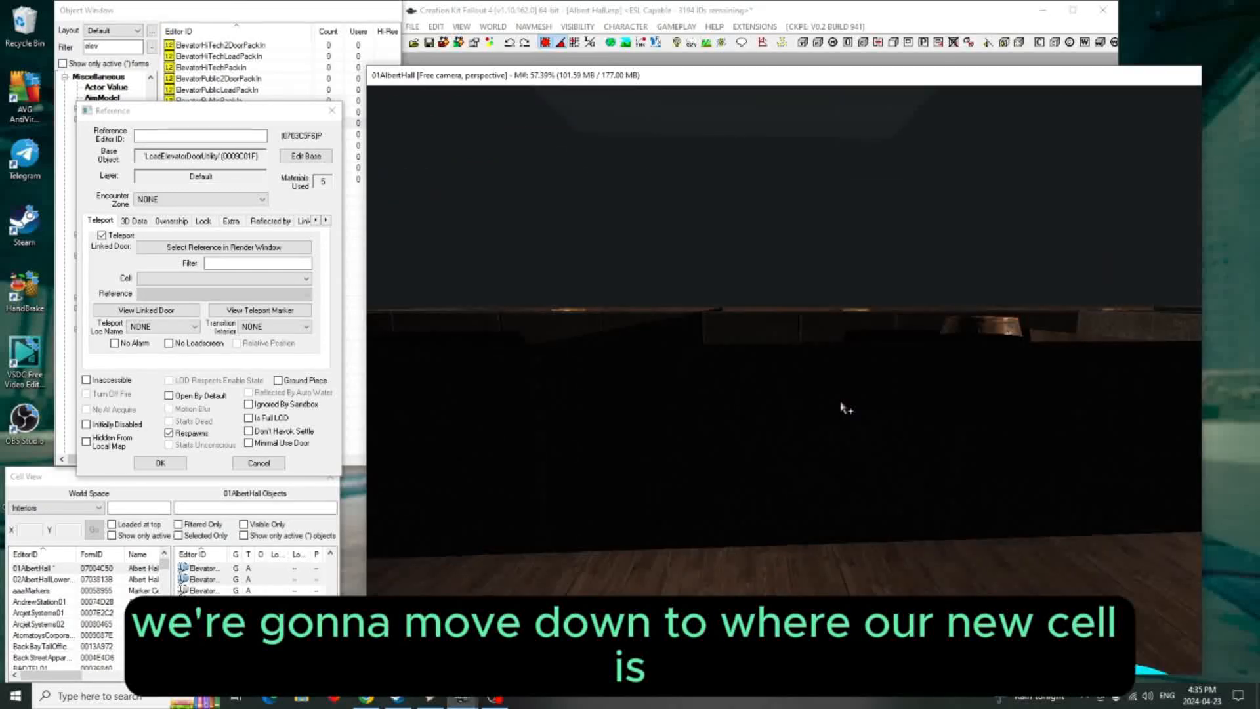
scroll(932, 456, up, 5)
shift+middle_drag(951, 474, 875, 448)
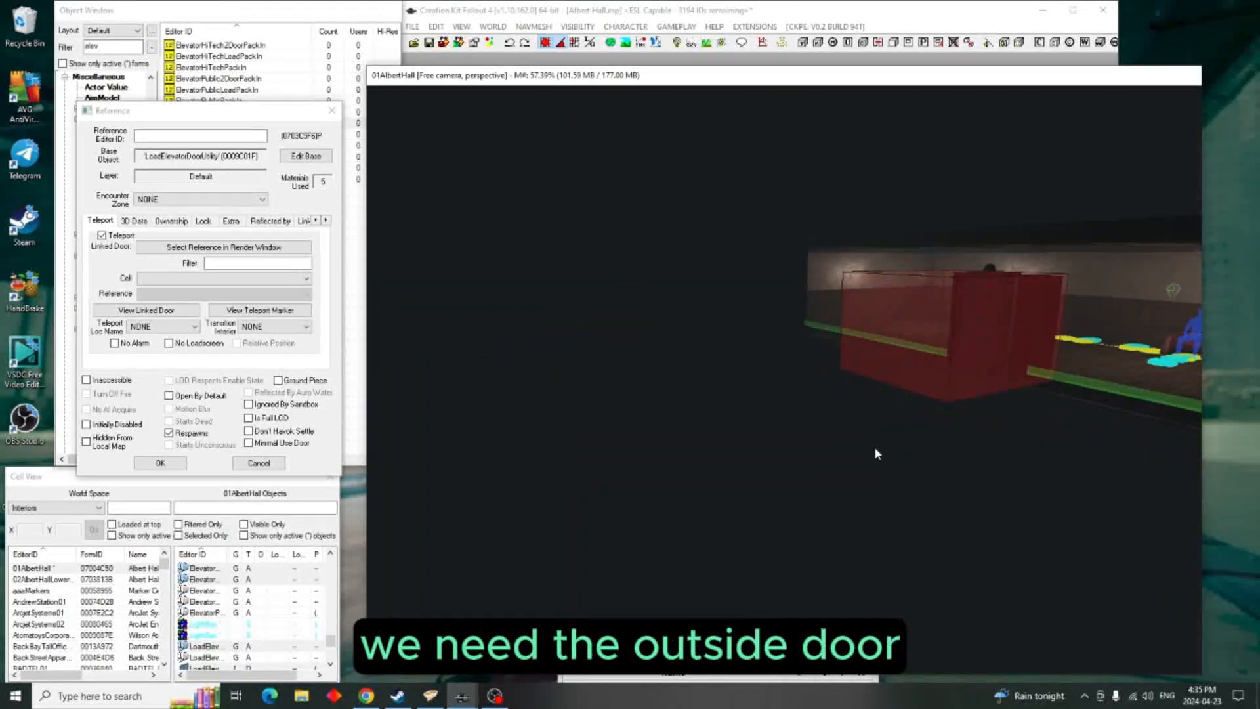
scroll(876, 453, up, 2)
shift+middle_drag(766, 419, 844, 436)
scroll(769, 428, up, 5)
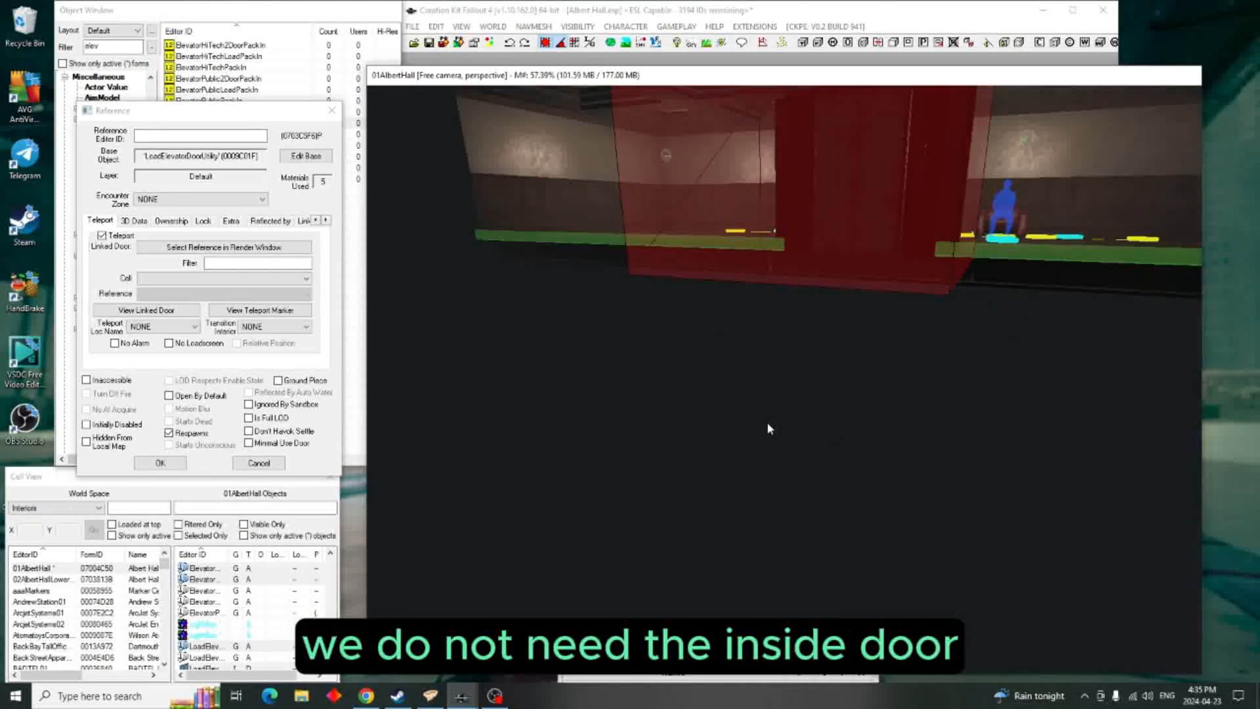
scroll(769, 428, up, 3)
shift+middle_drag(770, 416, 911, 436)
scroll(849, 421, up, 3)
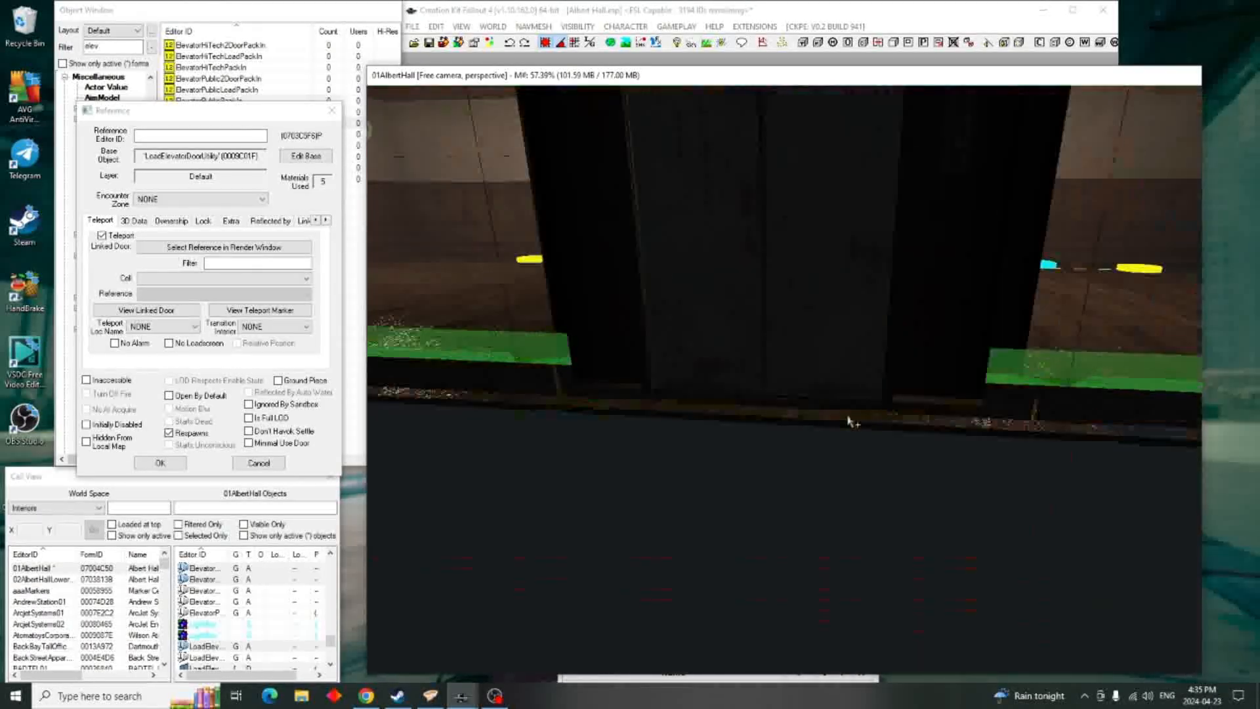
scroll(849, 426, down, 4)
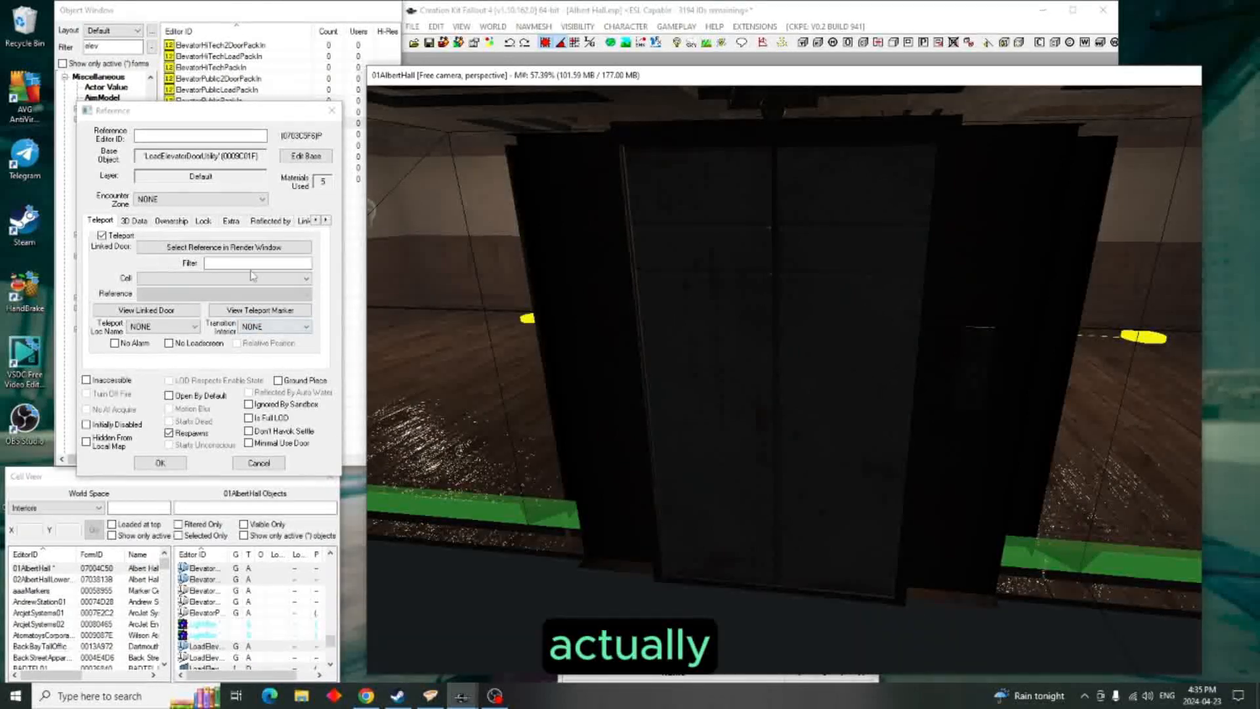
click(250, 249)
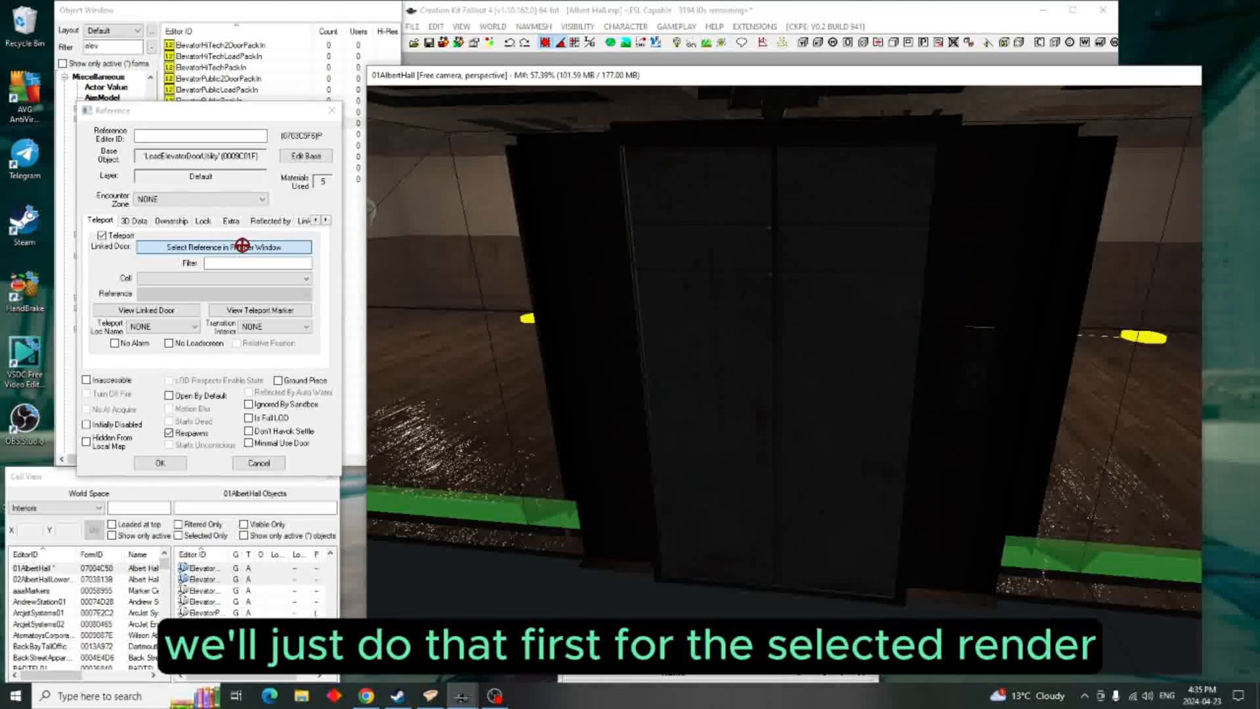
double_click(805, 375)
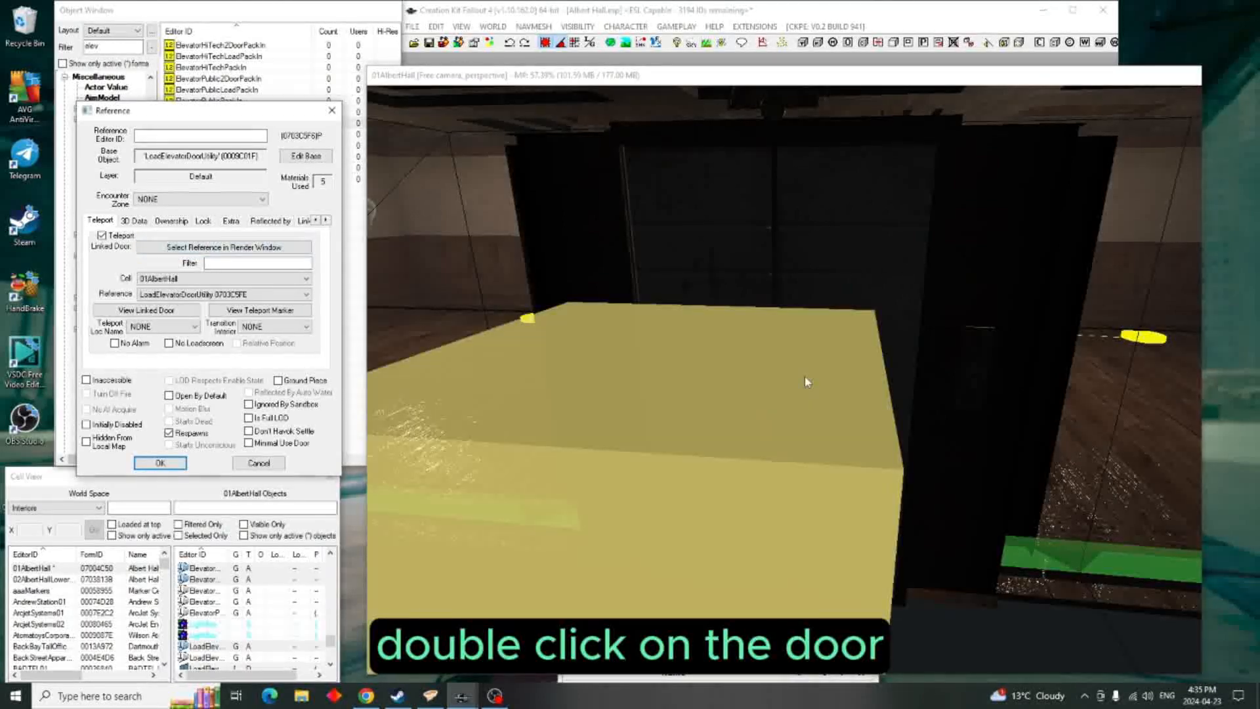
- Set the door's transition interior to ElevTransUtil and apply the reference settings
drag(270, 117, 765, 112)
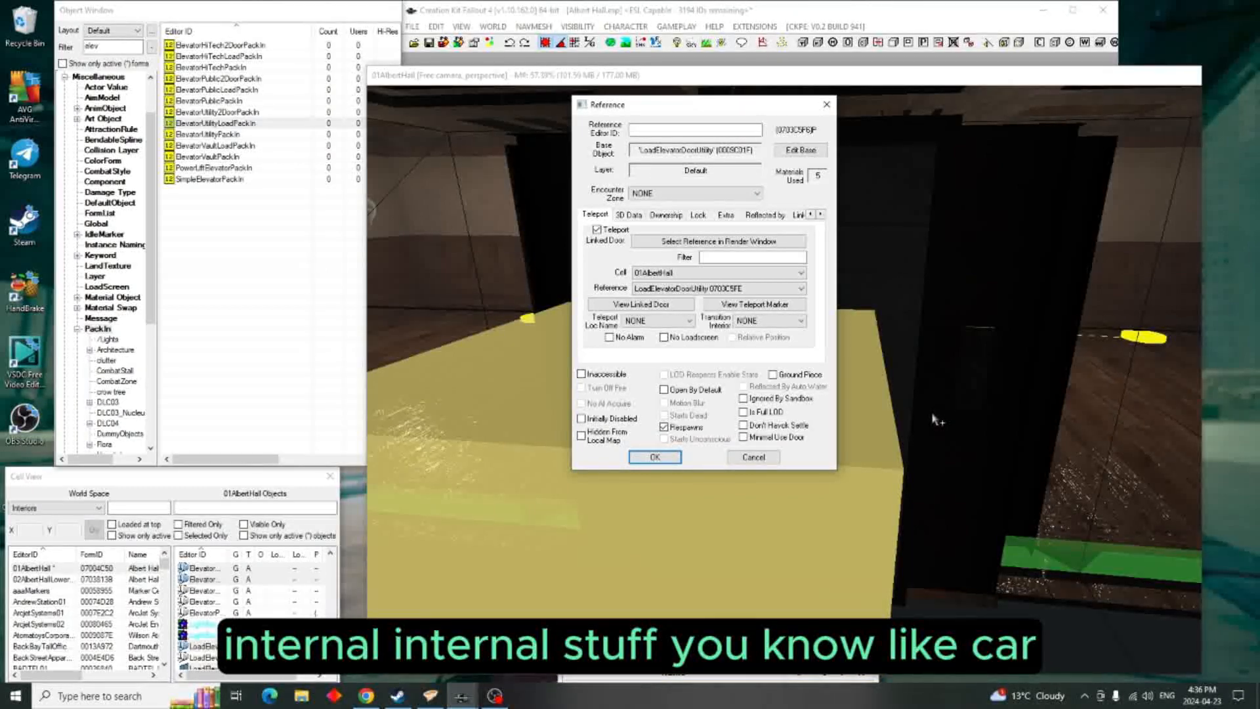
click(801, 320)
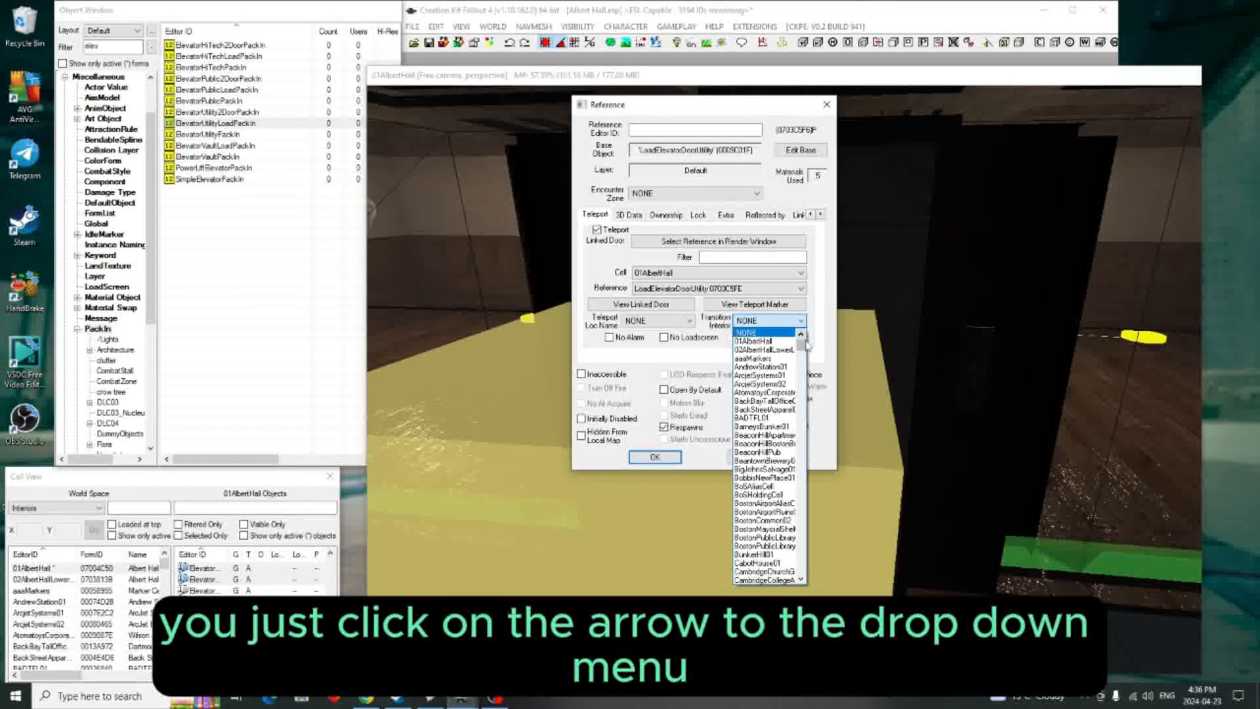
drag(804, 347, 808, 456)
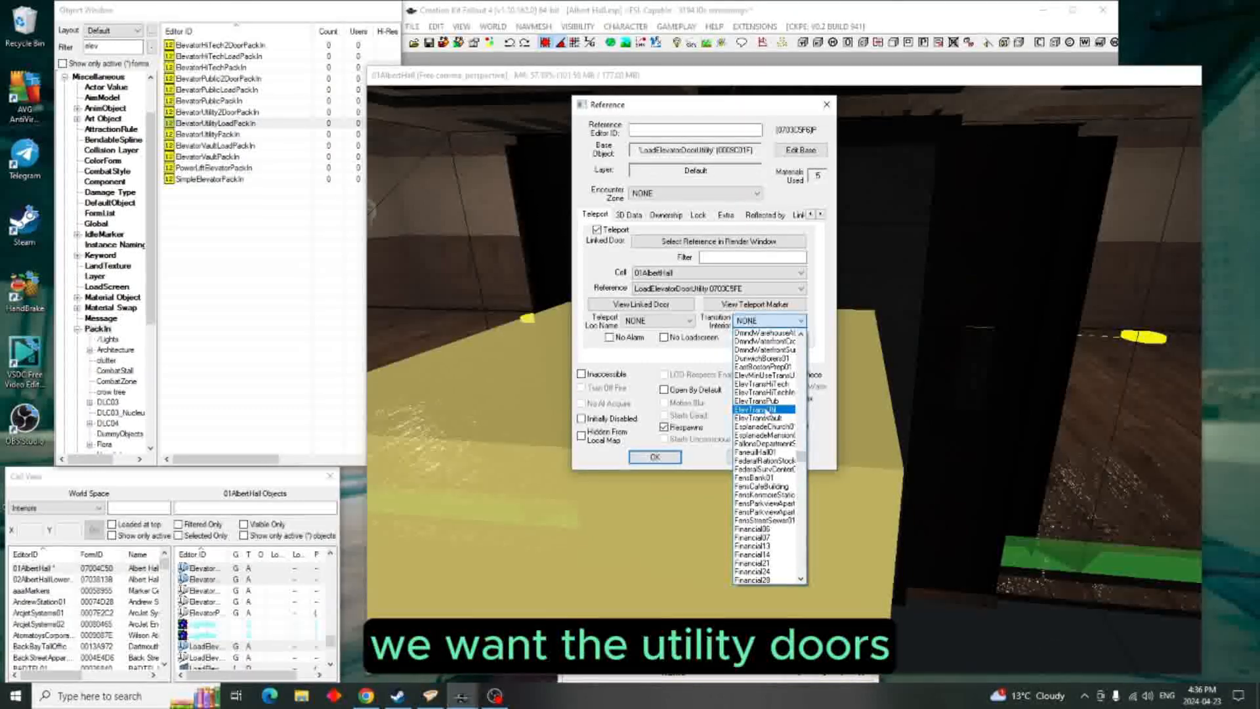
click(767, 410)
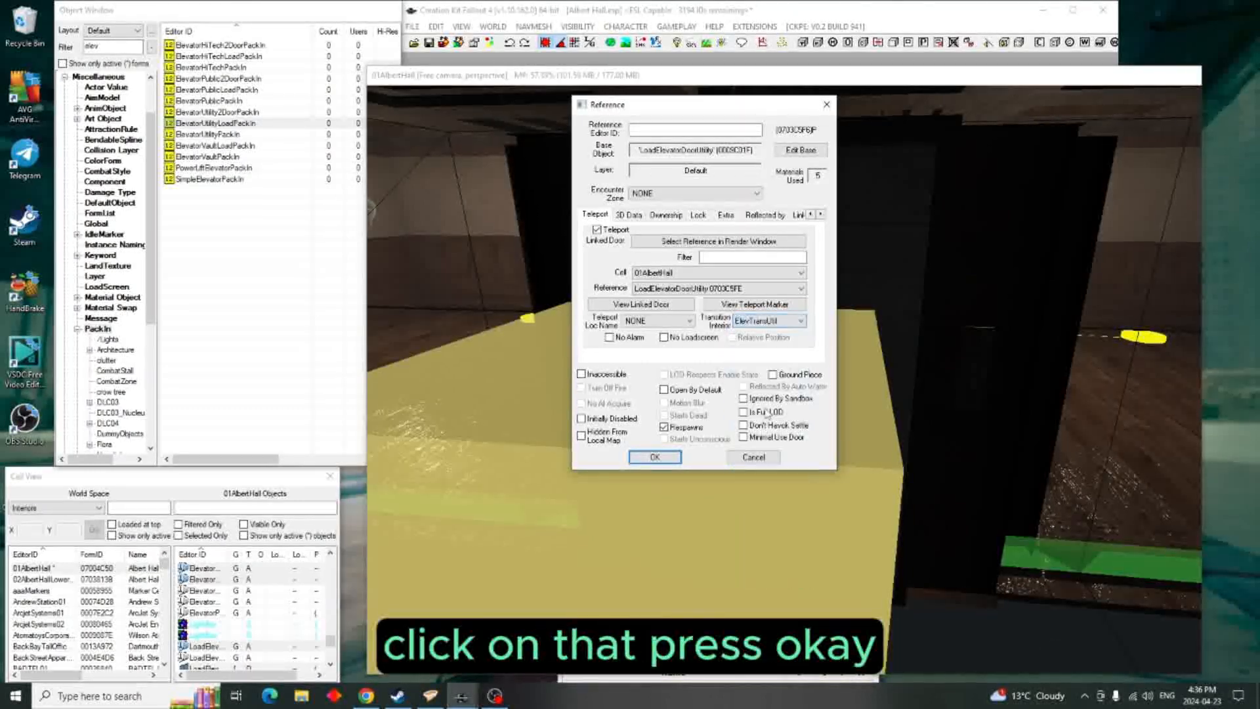
click(659, 458)
- Move the yellow teleport marker at the second elevator out through the doorway onto the room floor in front of the elevator
shift+middle_drag(718, 442, 864, 472)
scroll(864, 470, up, 4)
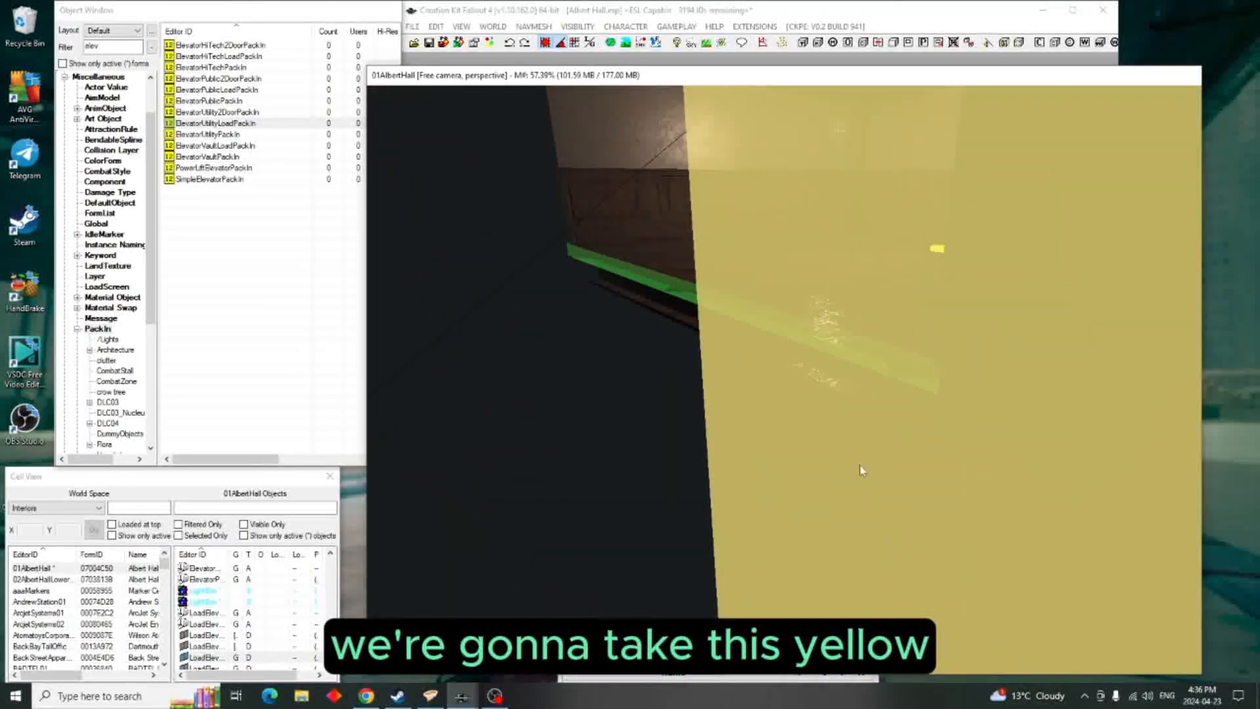
scroll(859, 475, down, 3)
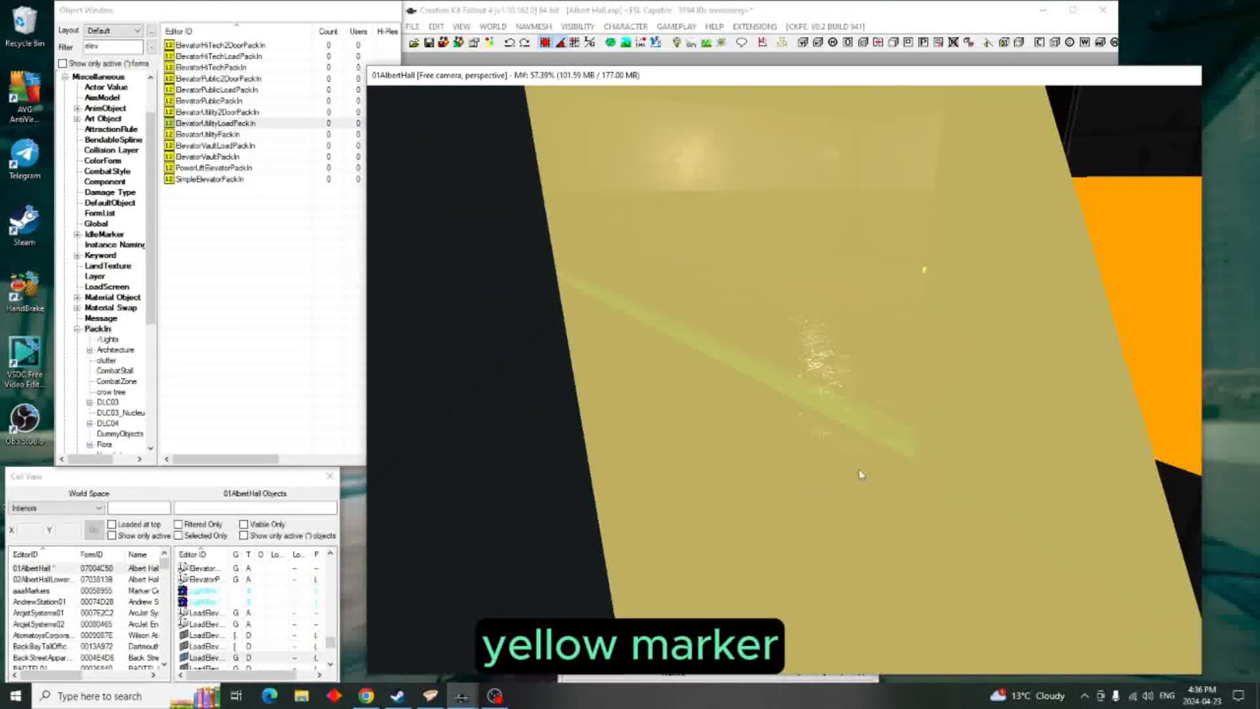
drag(859, 465, 785, 375)
scroll(657, 452, down, 4)
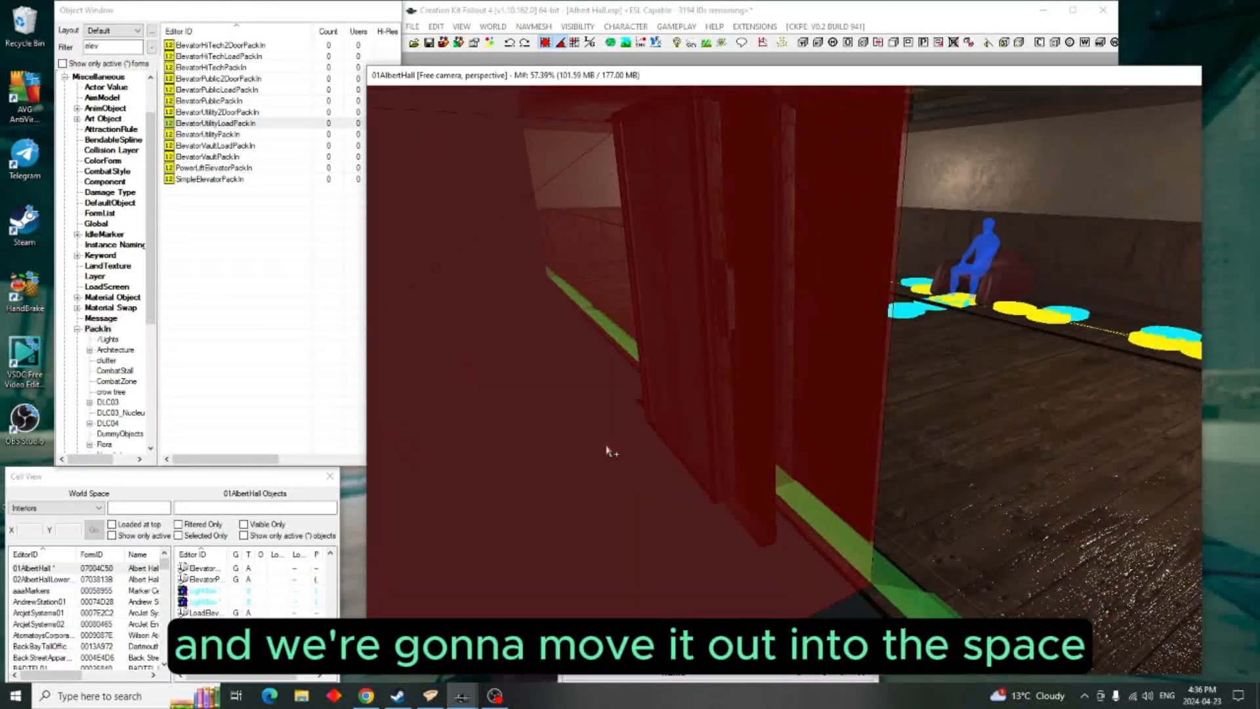
mouse_move(609, 449)
shift+middle_down()
mouse_move(462, 438)
mouse_move(605, 456)
shift+middle_up()
drag(676, 444, 741, 460)
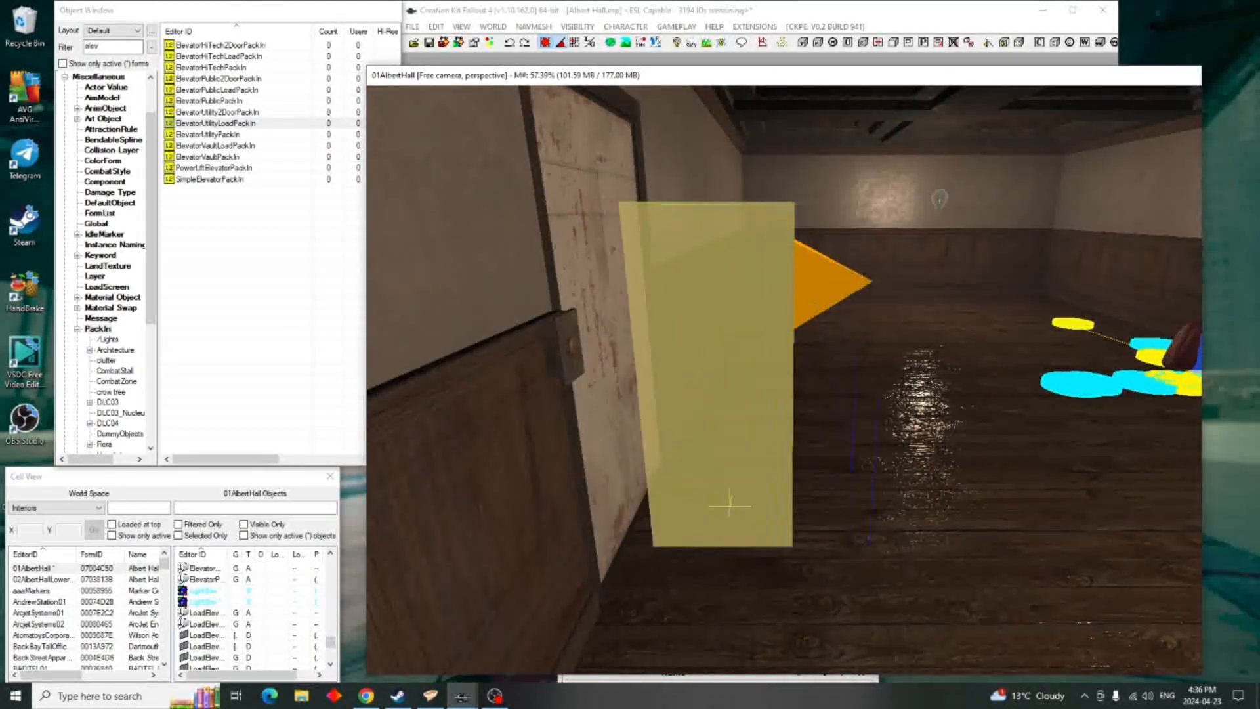
drag(730, 505, 727, 515)
- Open the first elevator's back LoadElevatorDoorUtility reference, check its linked door and transition interior, and close it
mouse_move(722, 449)
shift+middle_down()
mouse_move(497, 450)
mouse_move(540, 448)
mouse_move(613, 525)
mouse_move(577, 551)
mouse_move(674, 549)
shift+middle_up()
scroll(497, 452, down, 2)
scroll(614, 527, up, 2)
scroll(576, 551, down, 4)
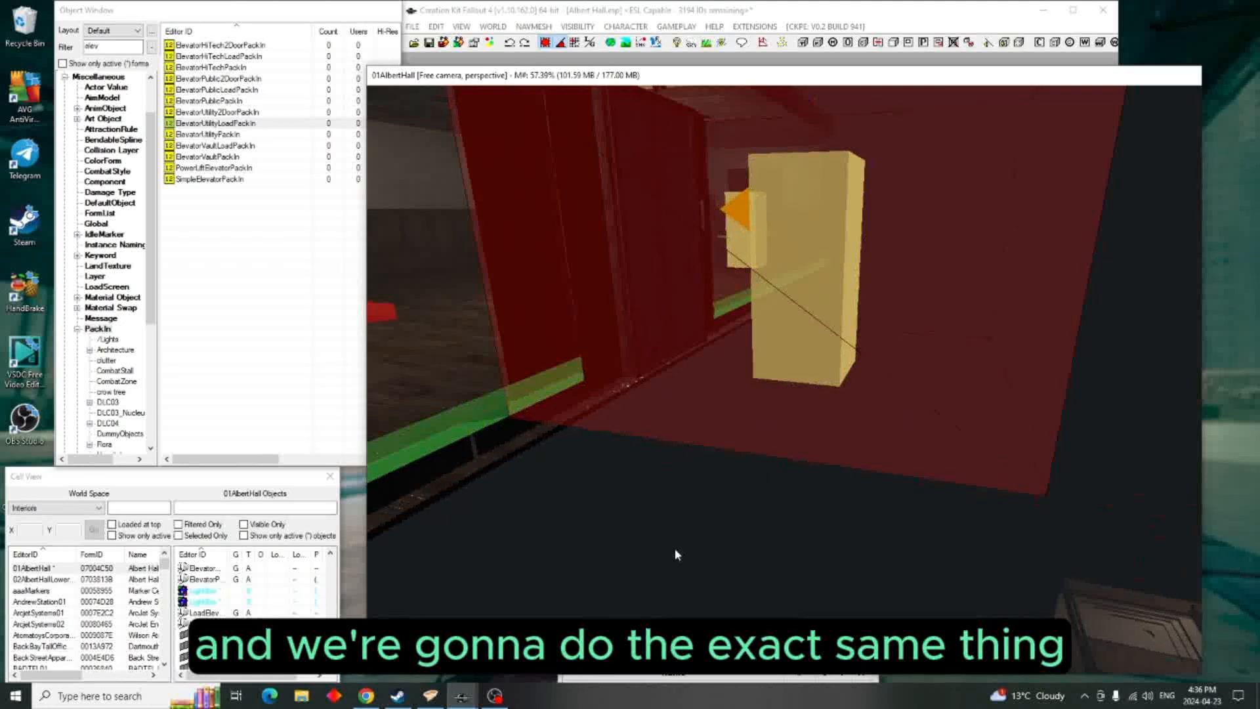
scroll(687, 547, up, 2)
scroll(689, 558, down, 2)
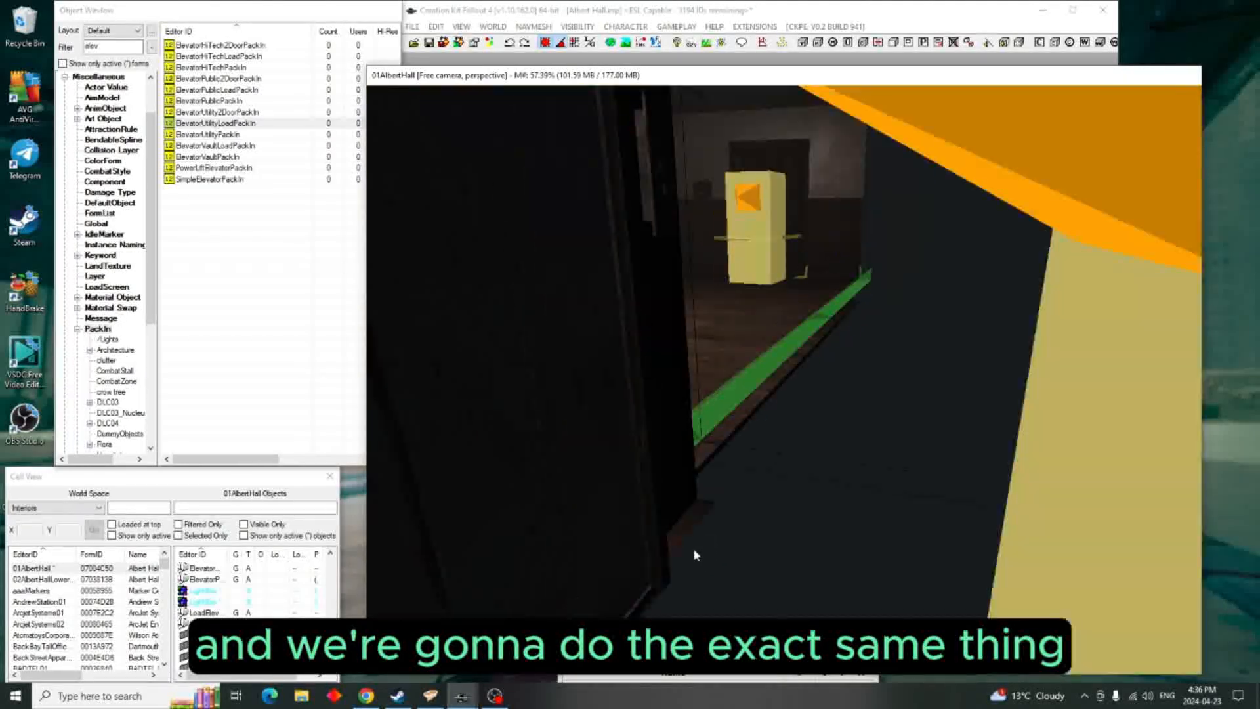
double_click(559, 475)
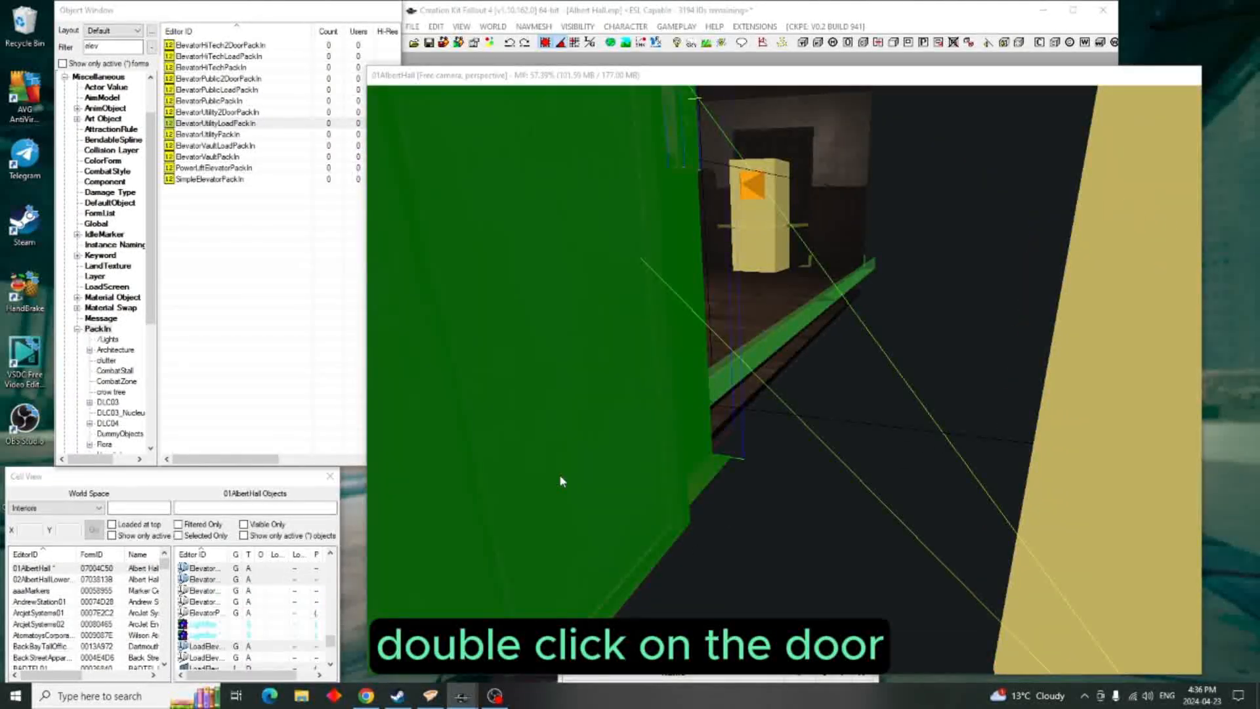
drag(622, 164, 528, 108)
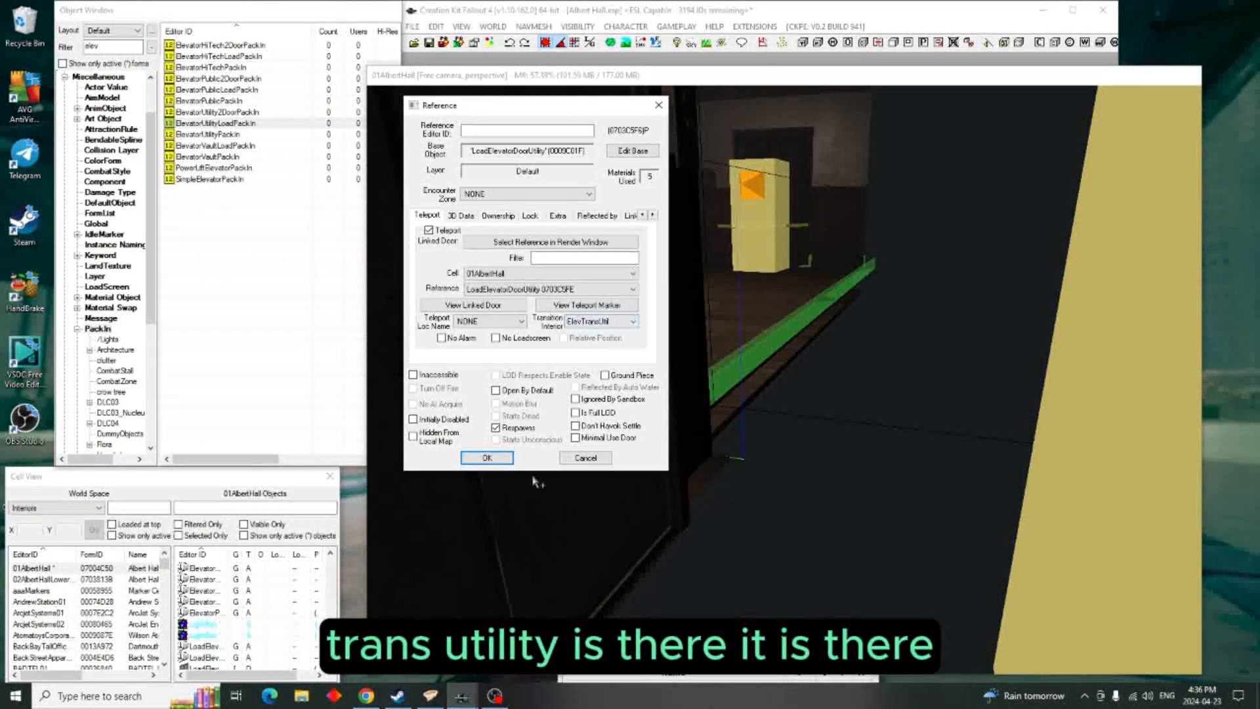
click(496, 461)
- Move the yellow teleport marker at the first elevator out onto the room floor in front of its entrance
click(1058, 523)
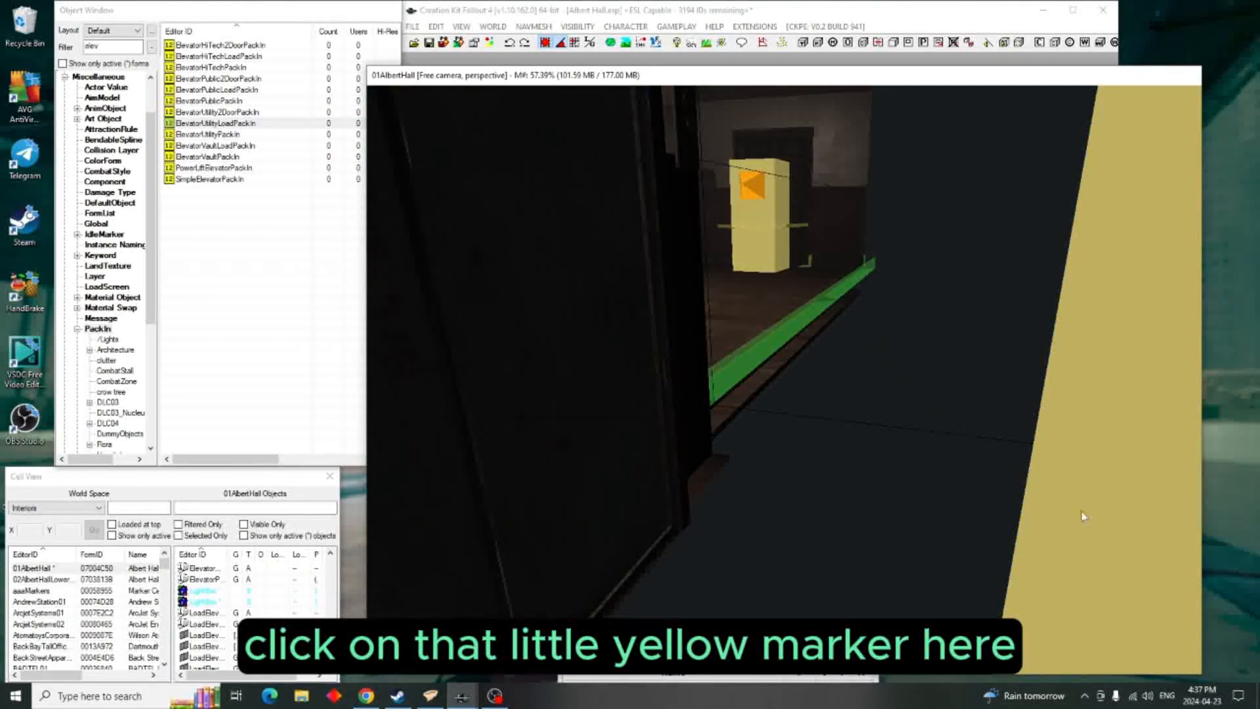
mouse_move(1070, 504)
mouse_down()
mouse_move(971, 518)
mouse_move(826, 420)
mouse_move(786, 374)
mouse_up()
middle_drag(786, 374, 992, 431)
scroll(992, 433, down, 3)
middle_drag(1074, 431, 1046, 451)
drag(1046, 450, 939, 493)
middle_drag(820, 458, 1117, 486)
scroll(1004, 467, down, 3)
drag(1118, 486, 1144, 484)
middle_drag(1144, 485, 958, 403)
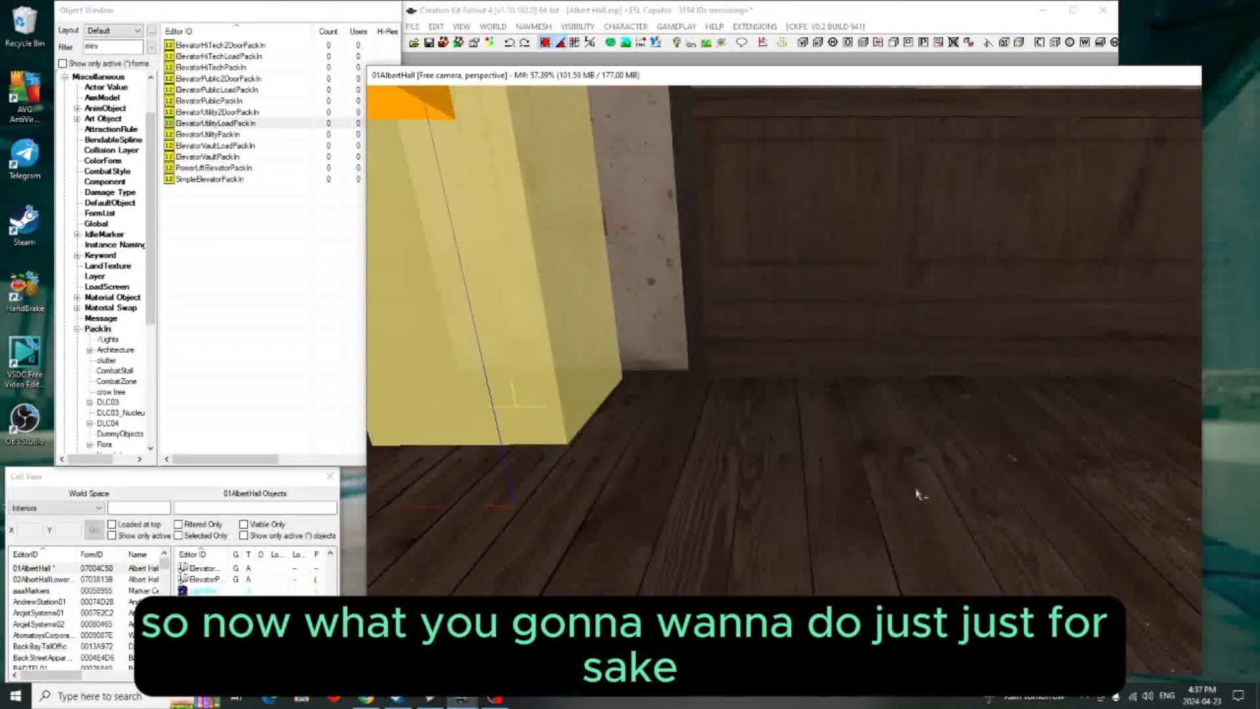
- Open the reference of the second elevator's outside LoadElevatorDoorUtility door to show its Teleport settings
scroll(918, 493, down, 5)
scroll(943, 465, up, 3)
middle_drag(948, 464, 922, 484)
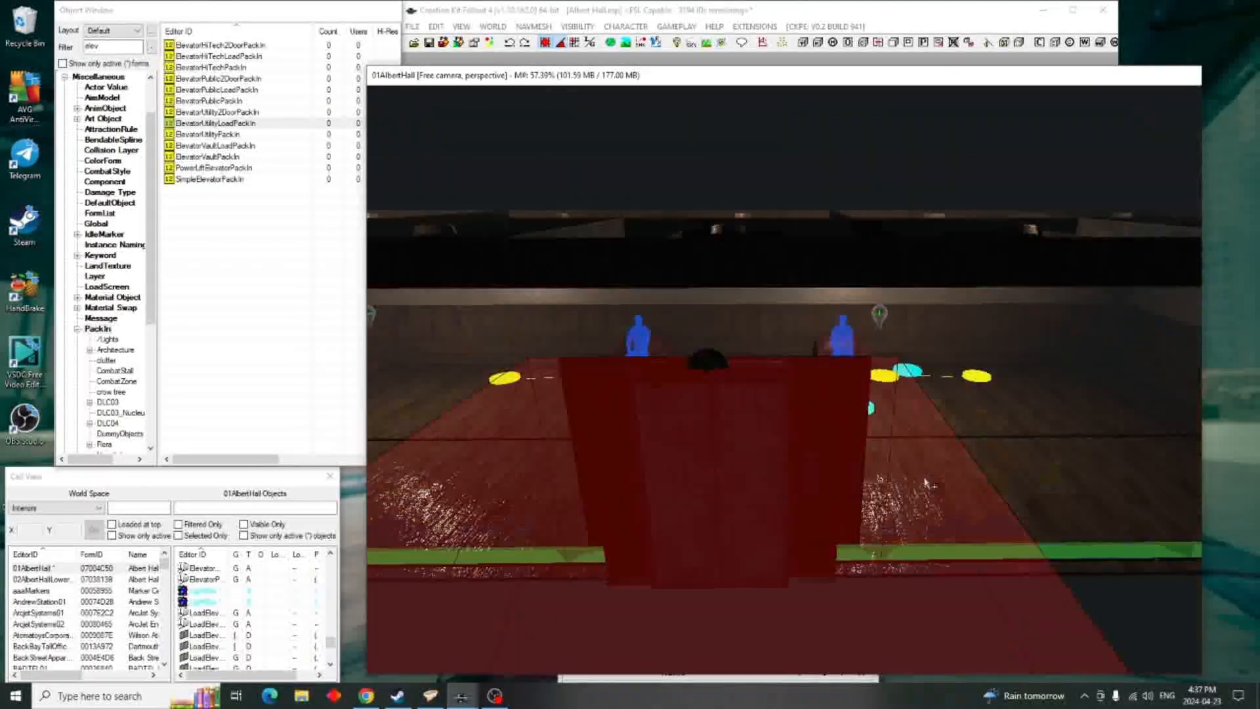
scroll(922, 483, up, 3)
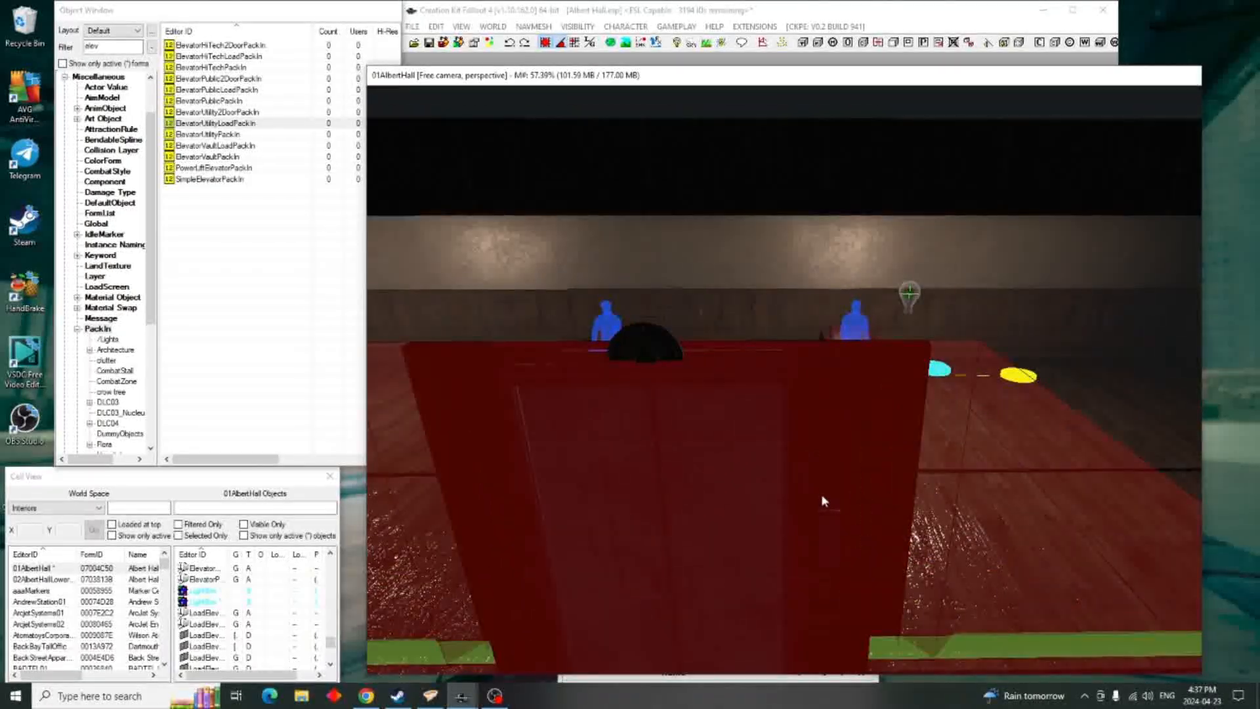
scroll(822, 496, down, 4)
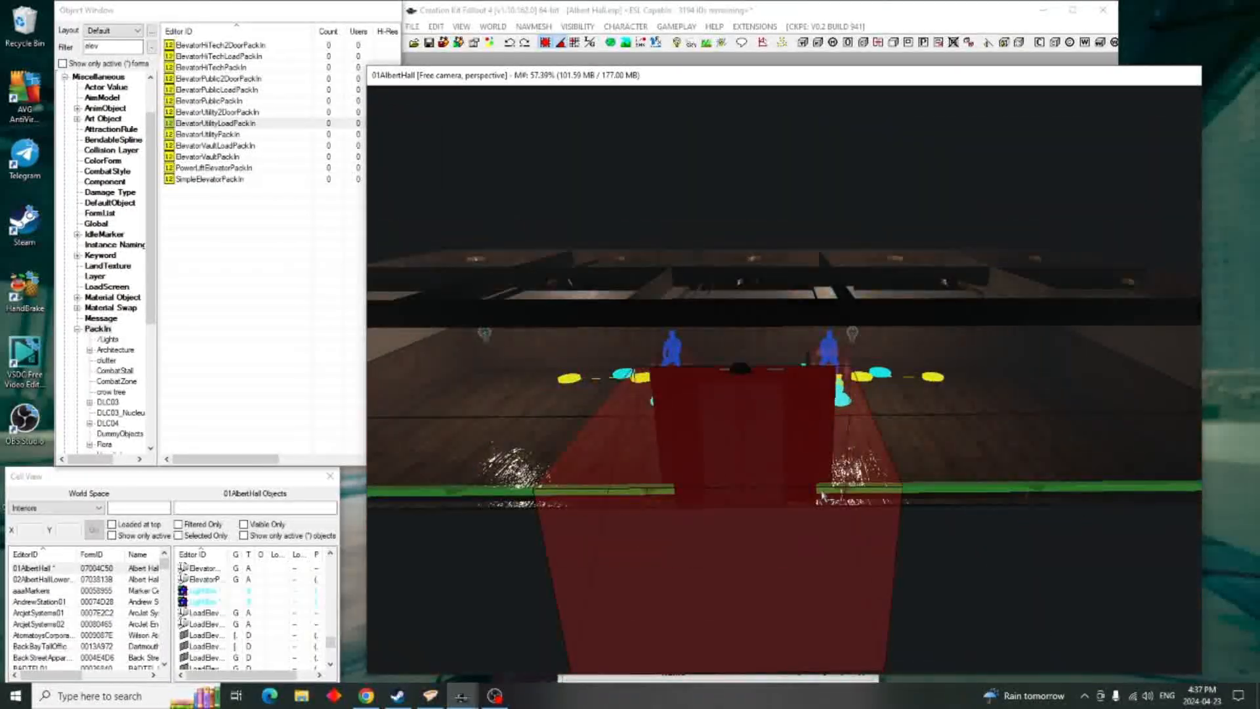
scroll(822, 497, up, 2)
scroll(823, 497, down, 3)
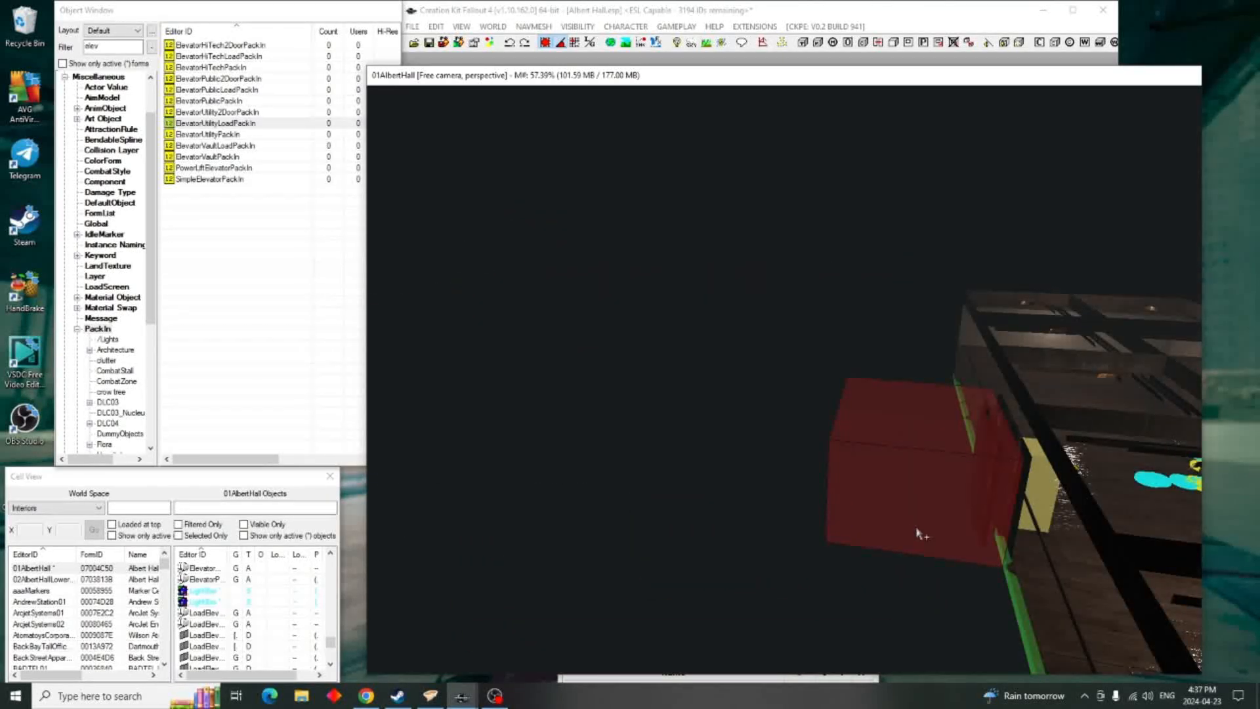
shift+middle_drag(940, 530, 917, 521)
scroll(917, 521, up, 4)
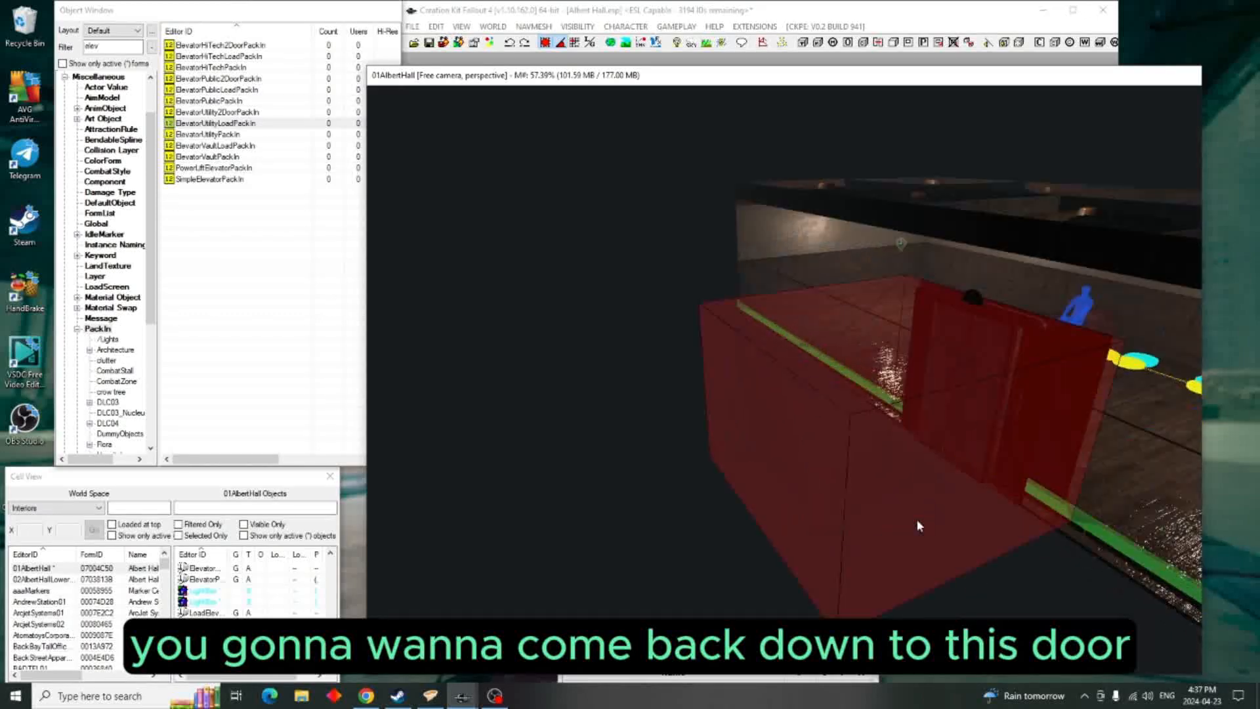
scroll(916, 519, up, 8)
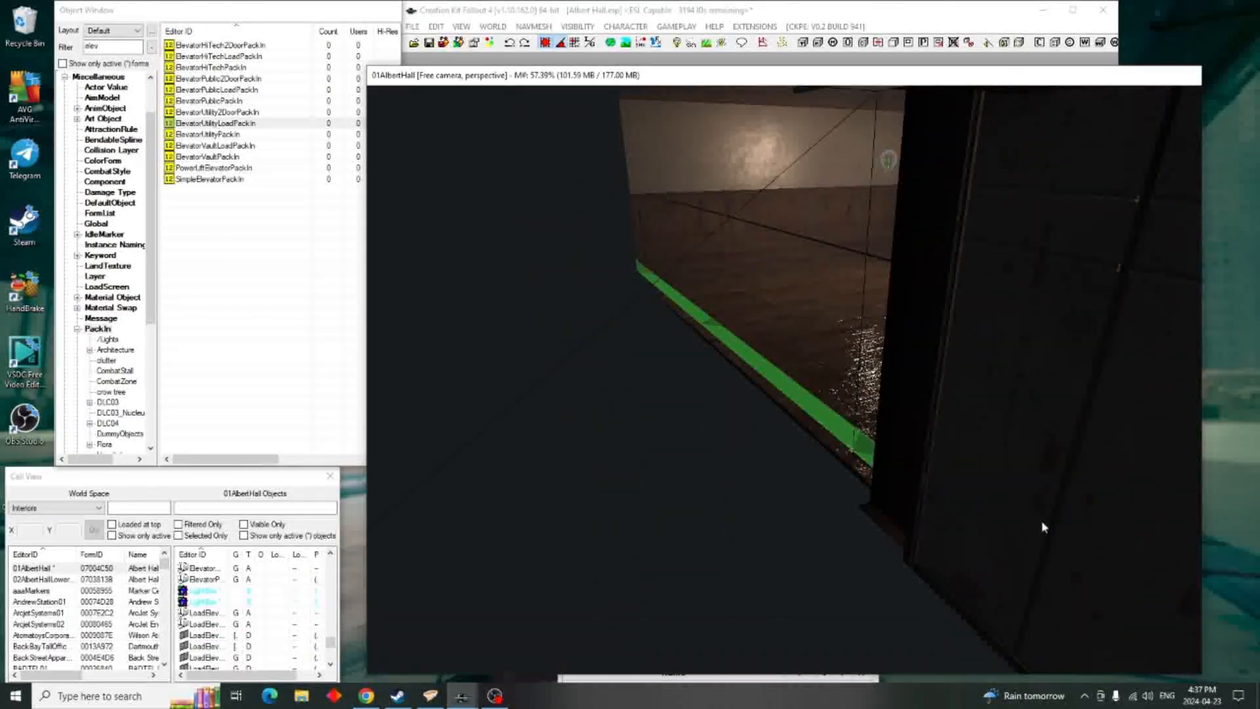
double_click(1043, 527)
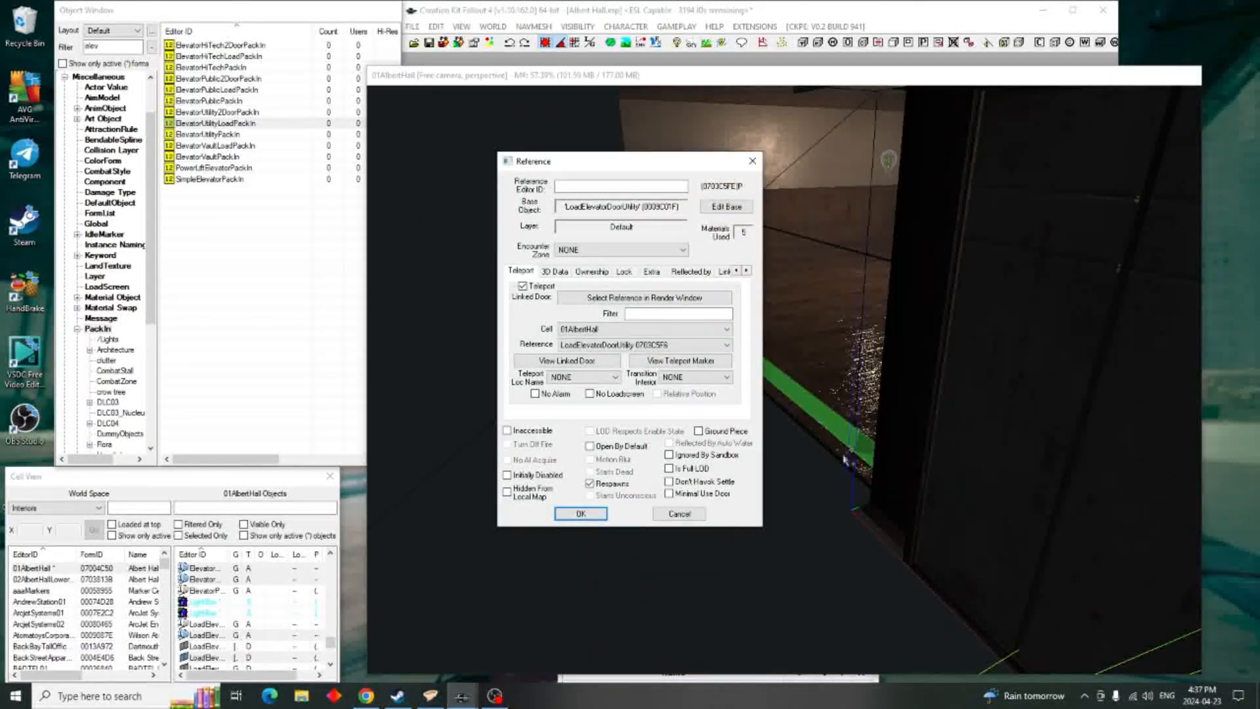
drag(637, 152, 483, 126)
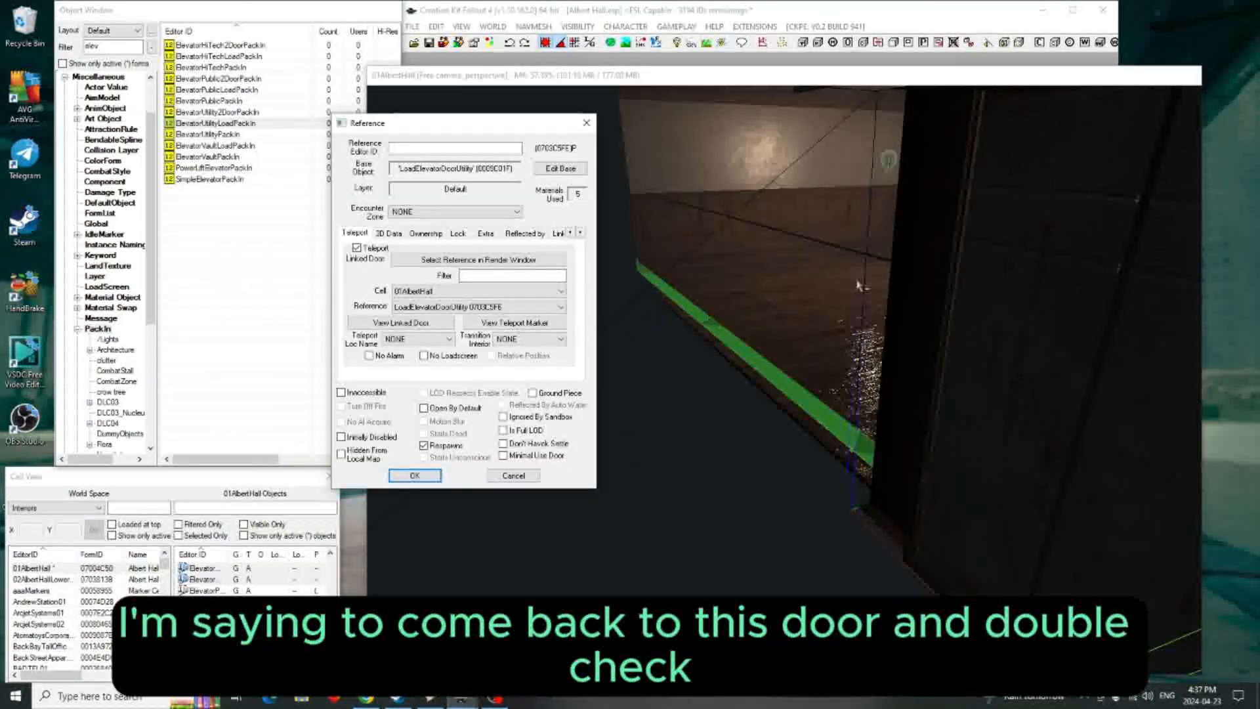
- Set the second elevator door's transition interior to ElevTransUtil and apply the reference settings
click(561, 339)
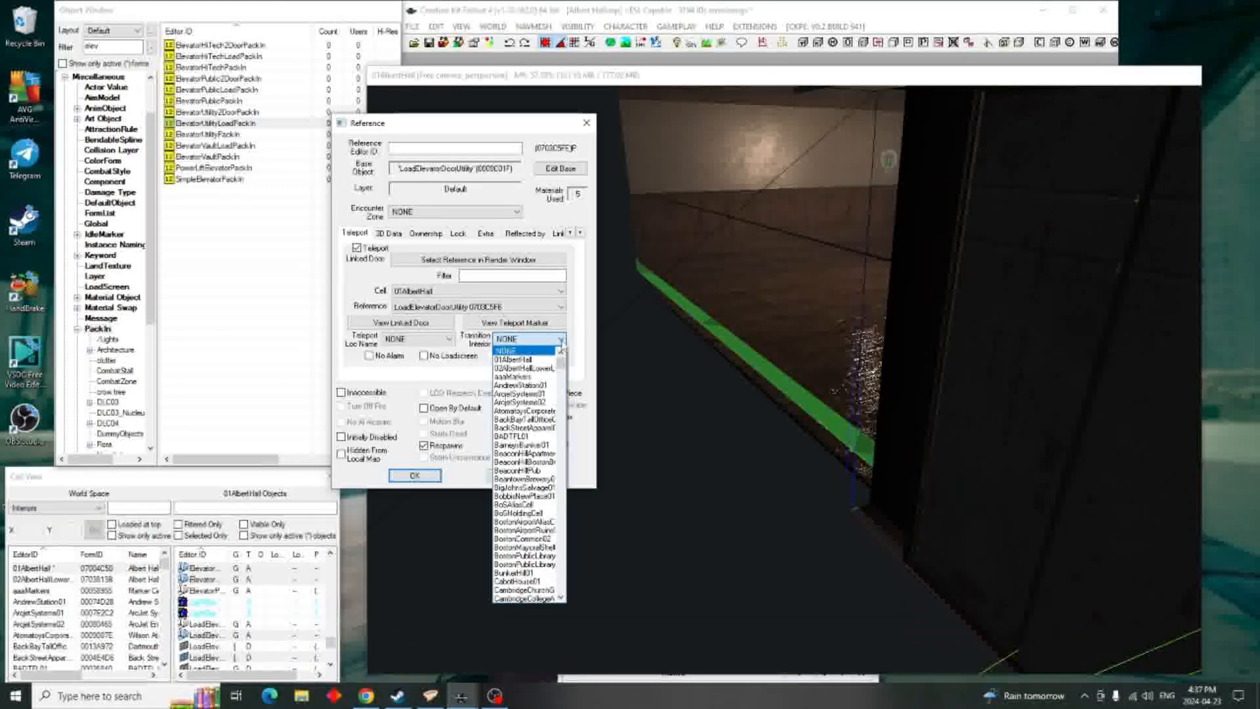
drag(562, 362, 562, 491)
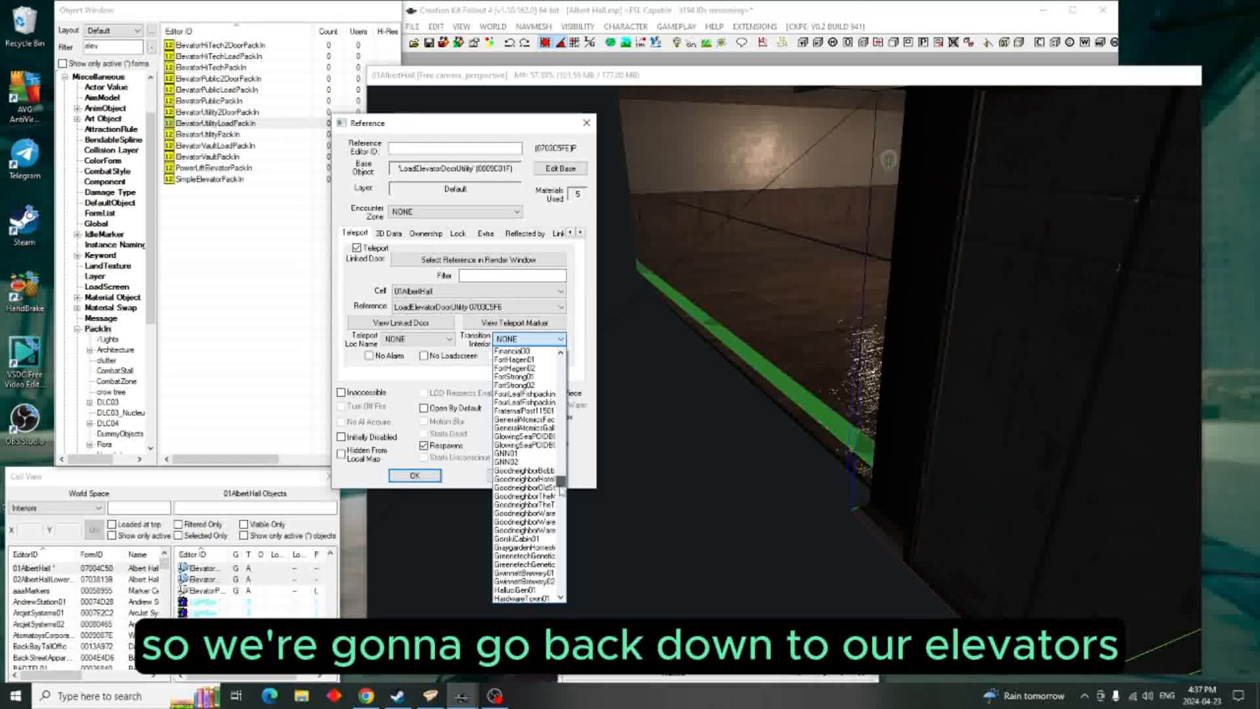
scroll(521, 463, up, 10)
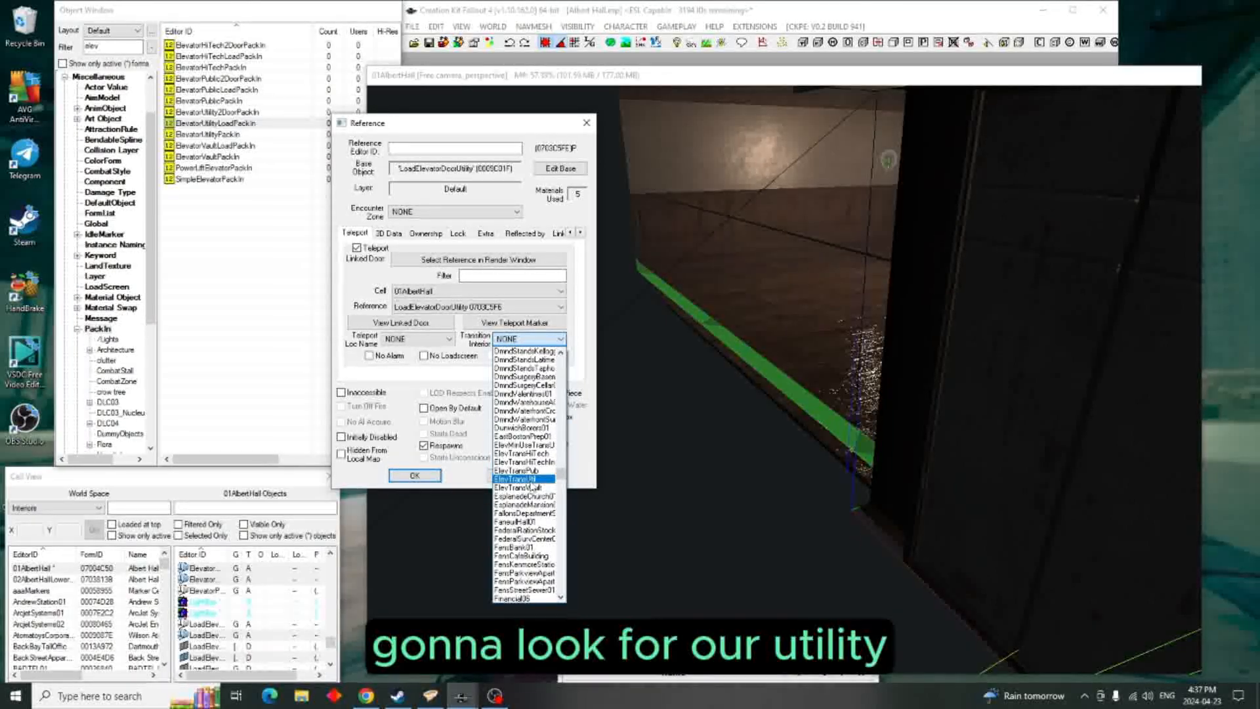
click(531, 482)
click(415, 475)
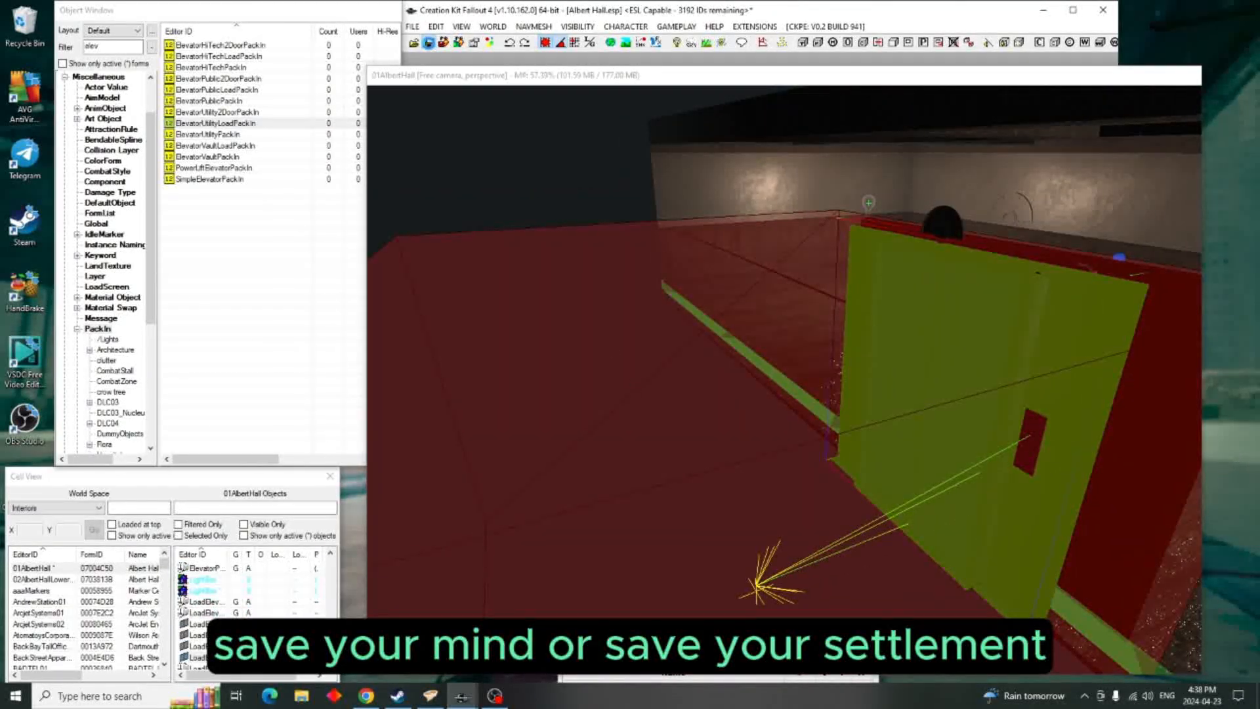
- Recheck the teleport link and transition interior of the first elevator's back door, and close its reference
middle_drag(571, 236, 756, 373)
scroll(727, 397, up, 3)
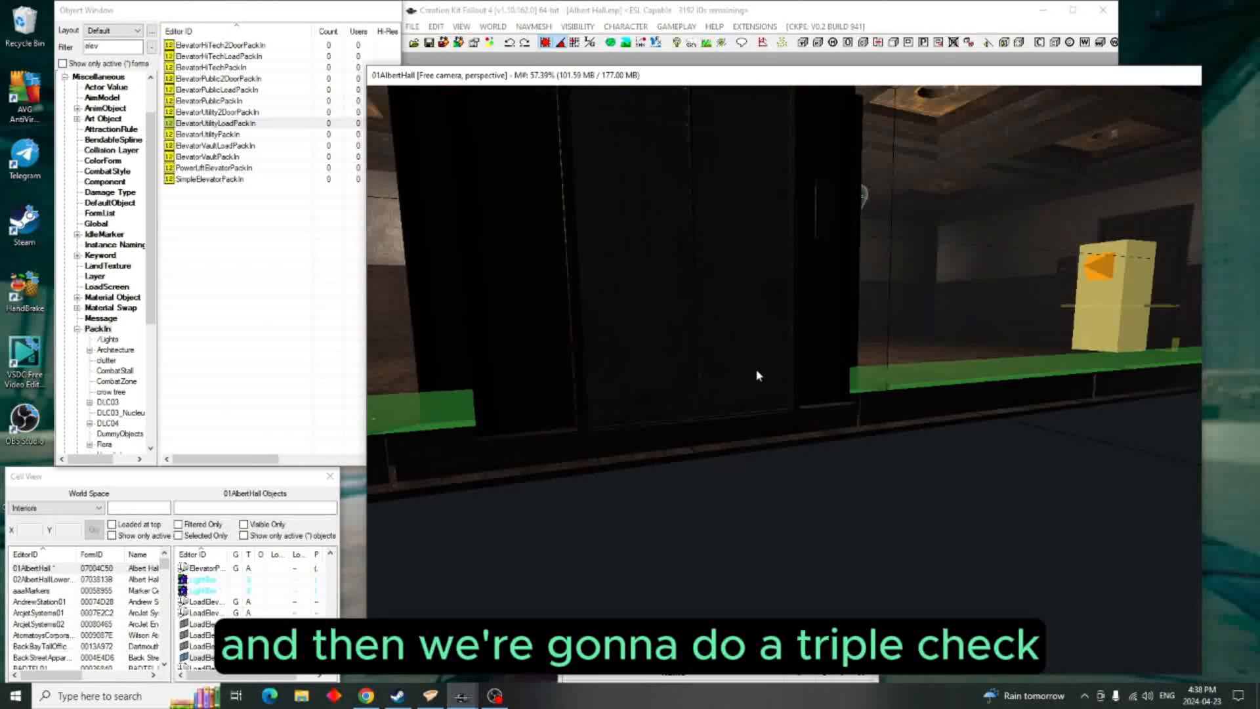
scroll(756, 373, up, 1)
double_click(711, 283)
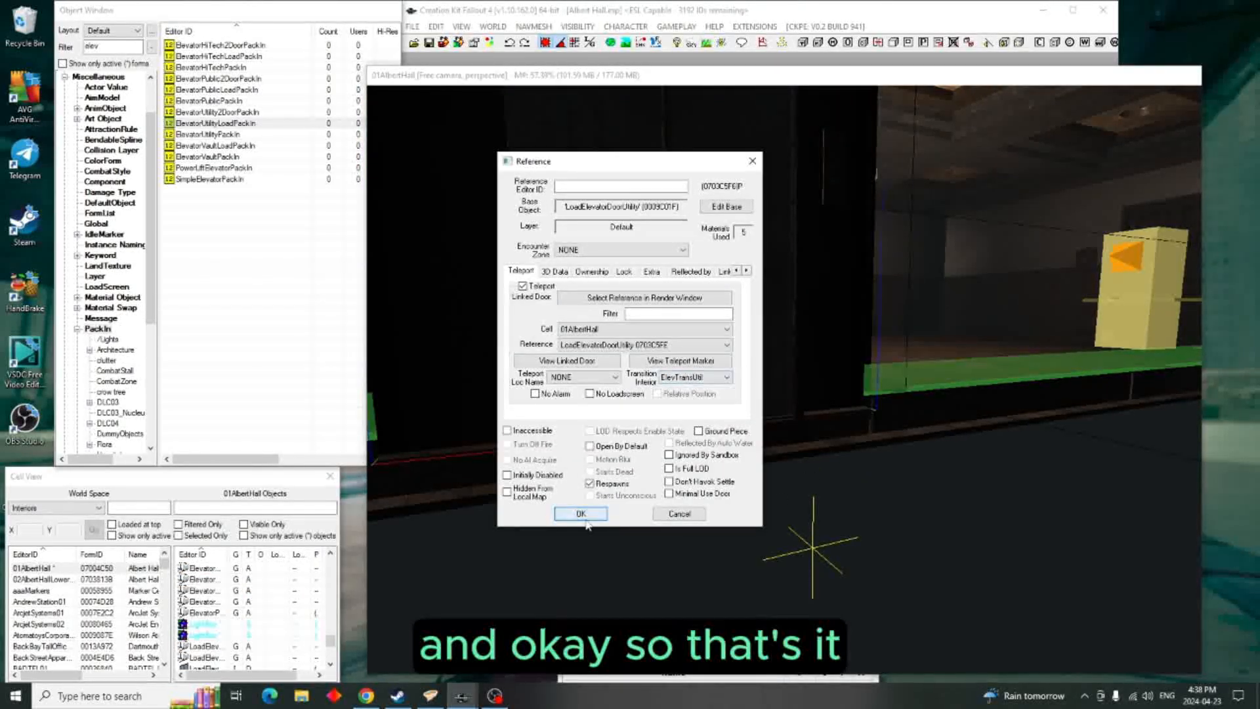
click(584, 519)
mouse_move(435, 475)
middle_down()
mouse_move(836, 492)
mouse_move(912, 436)
mouse_move(816, 411)
mouse_move(864, 400)
mouse_move(786, 369)
mouse_move(853, 411)
mouse_move(874, 445)
middle_up()
scroll(912, 436, up, 3)
scroll(910, 436, down, 2)
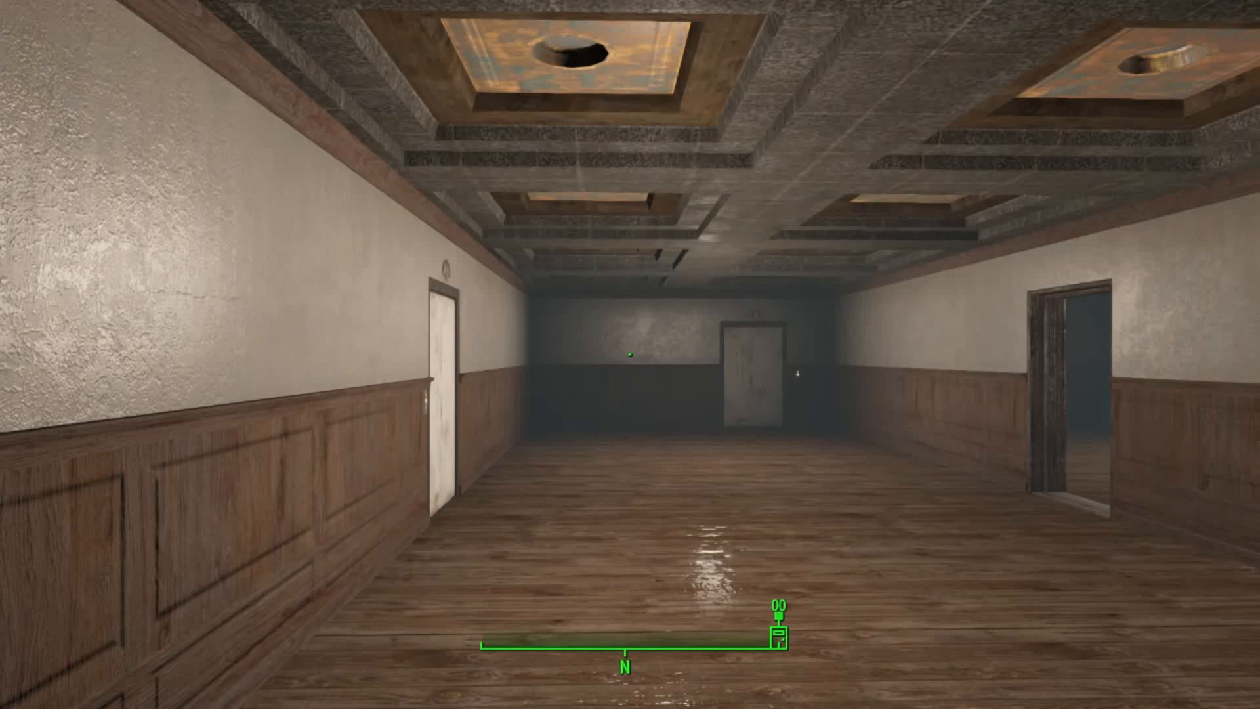
key(w)
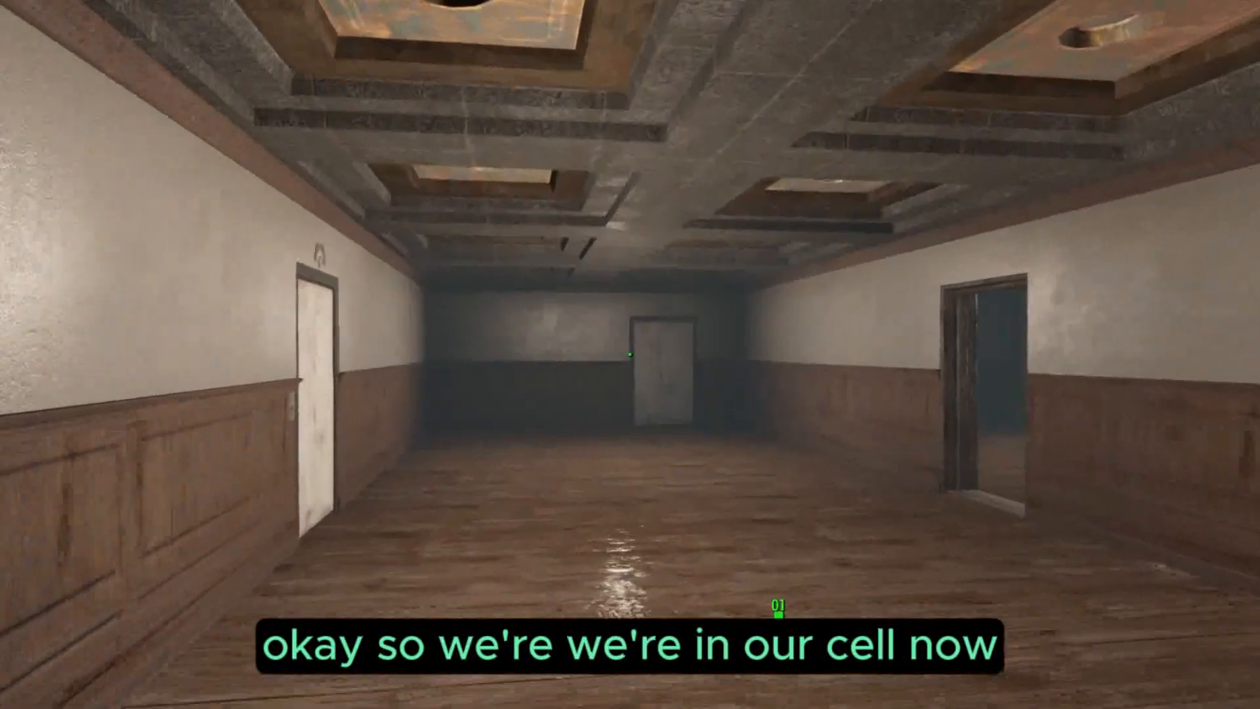
key(w)
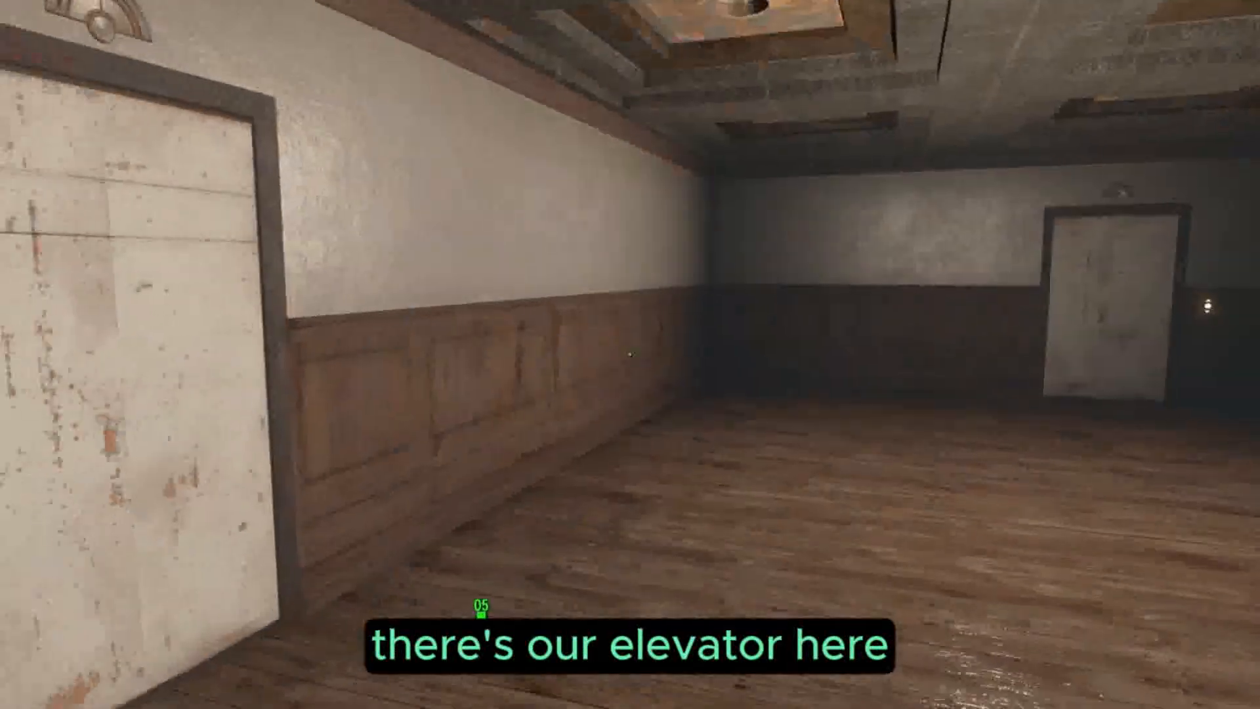
key(w)
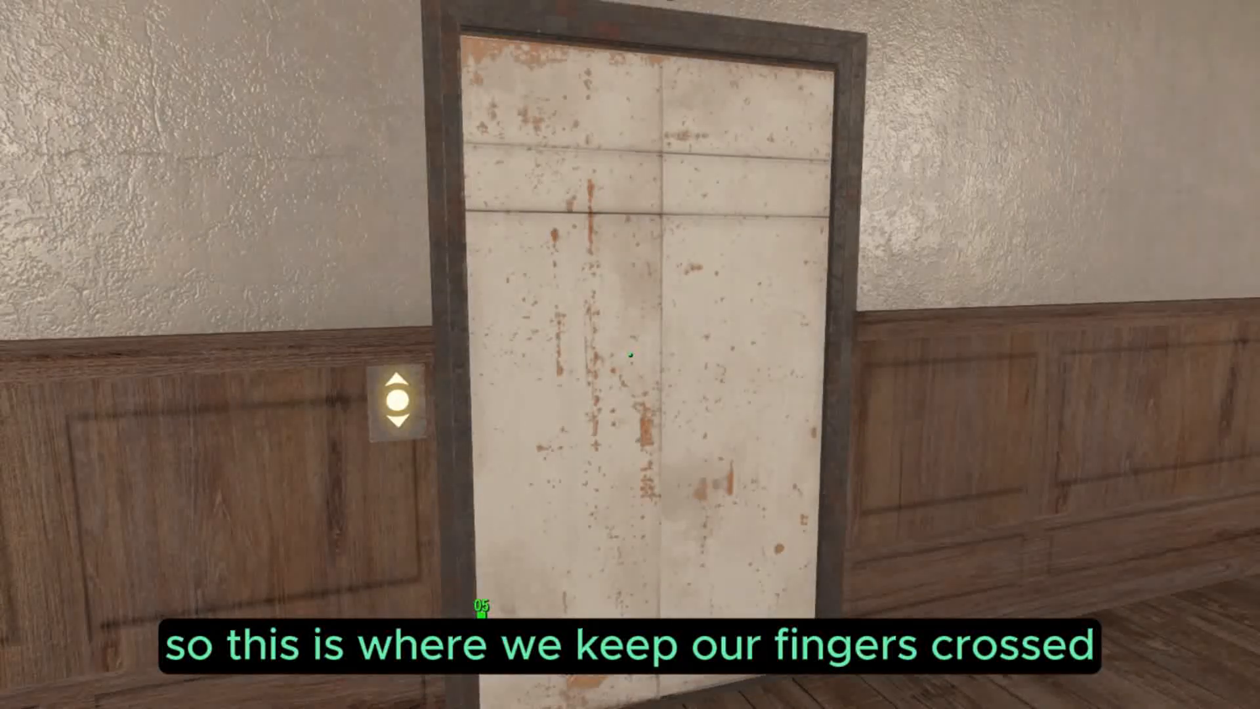
key(w)
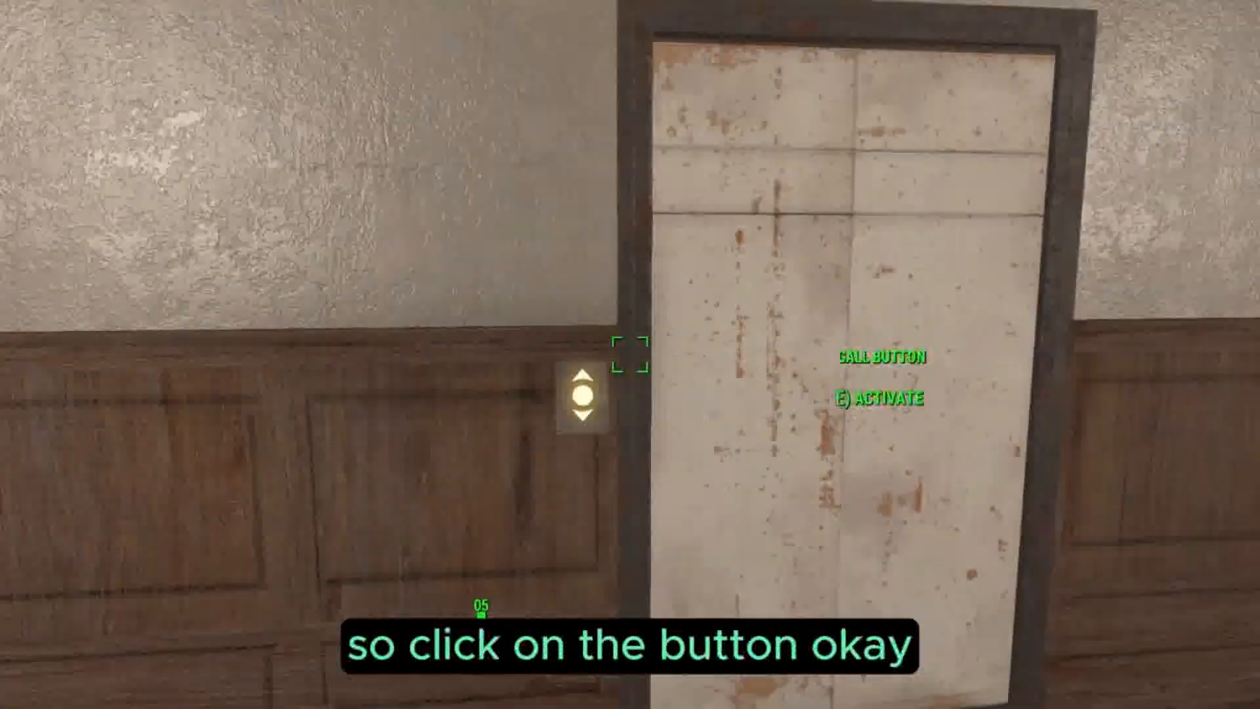
key(e)
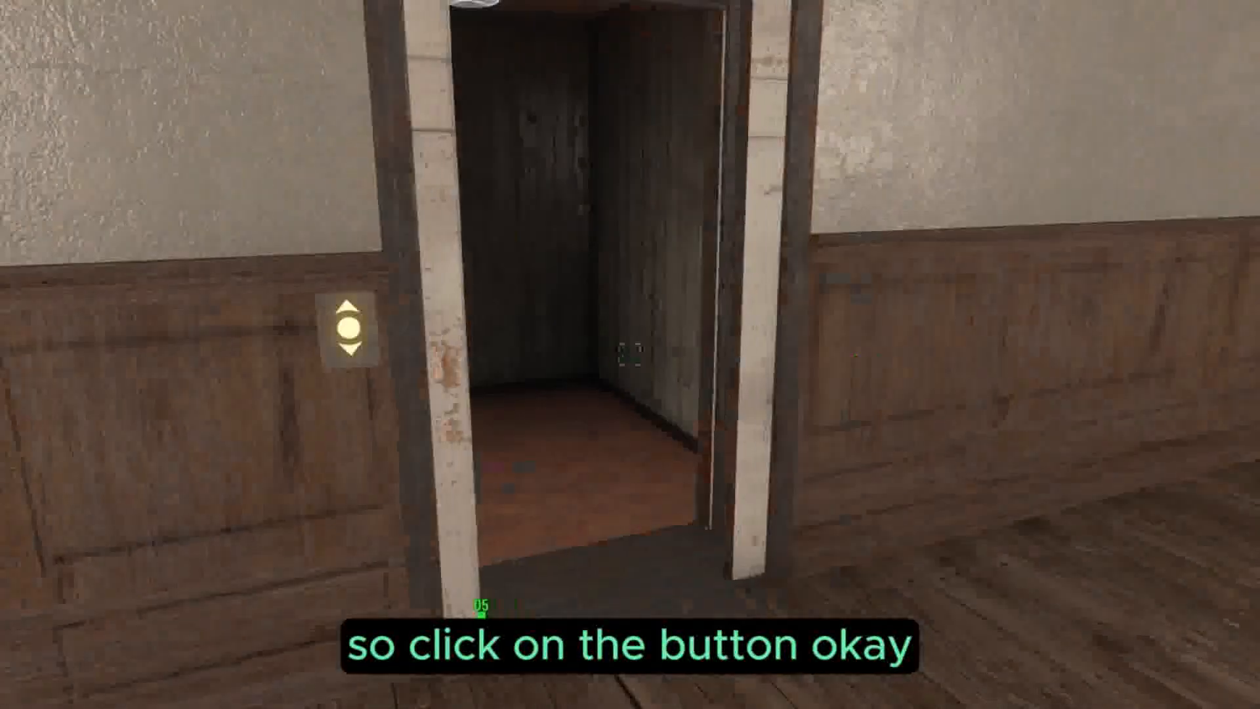
key(w)
key(w)
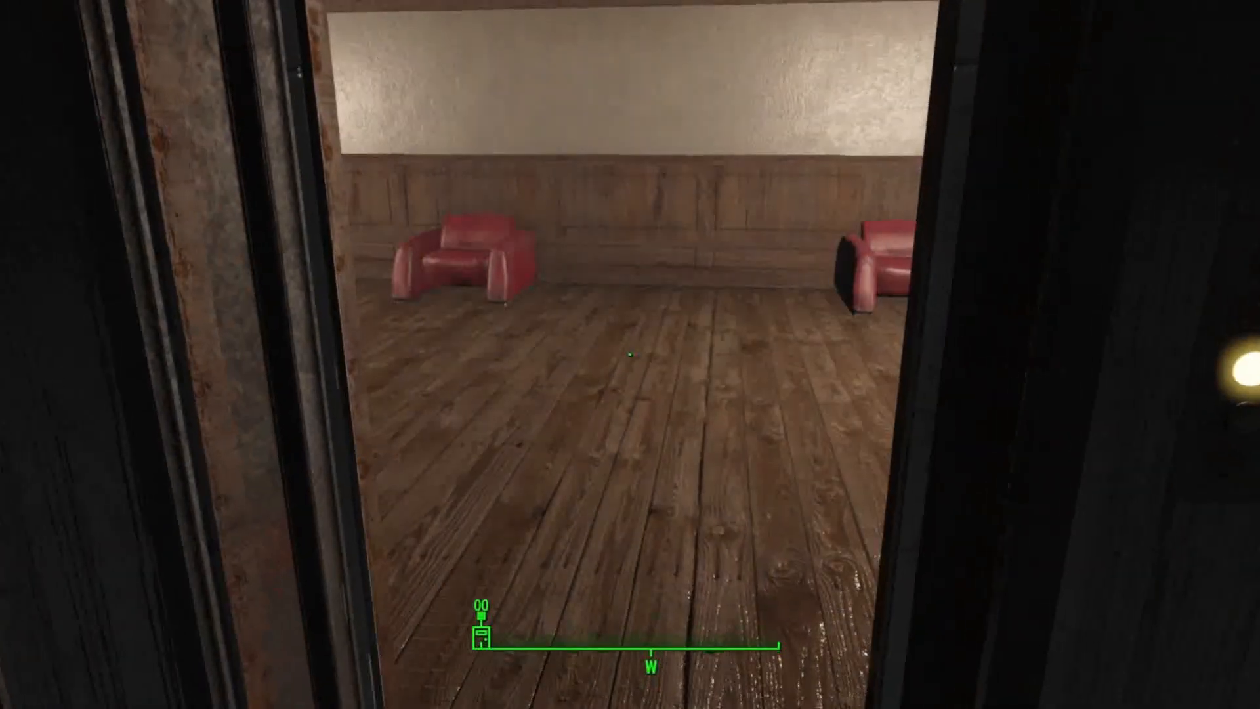
key(w)
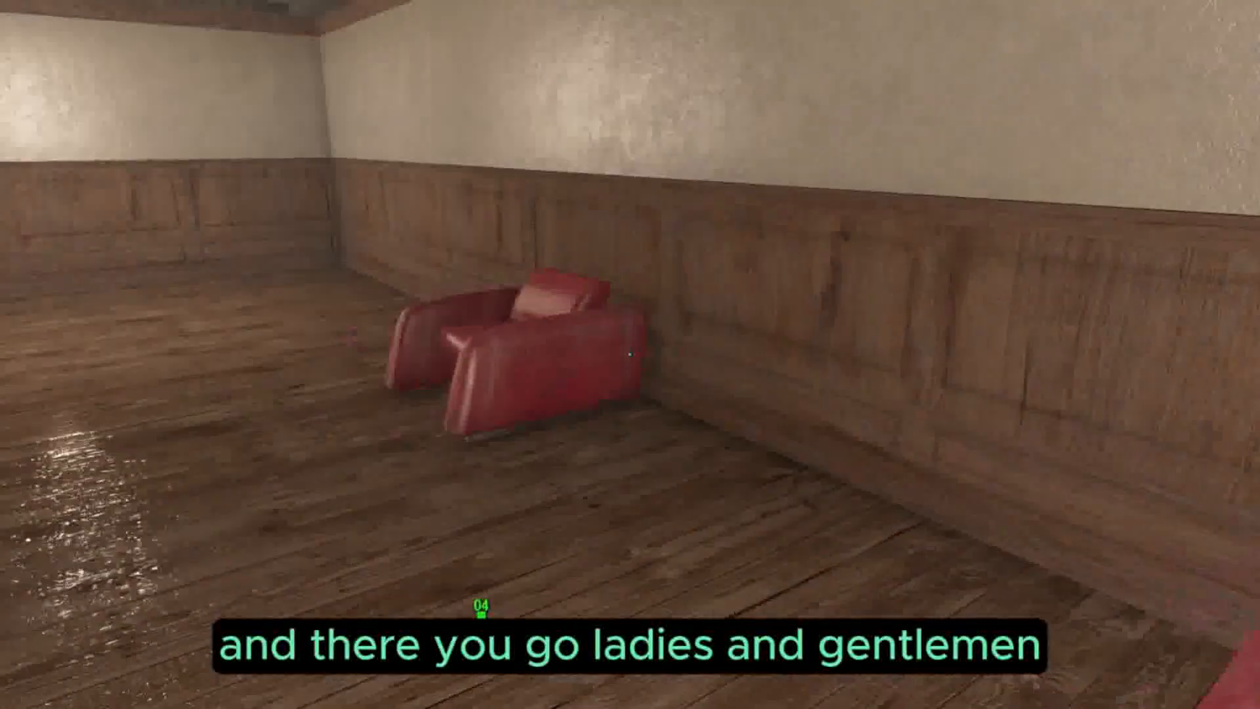
key(w)
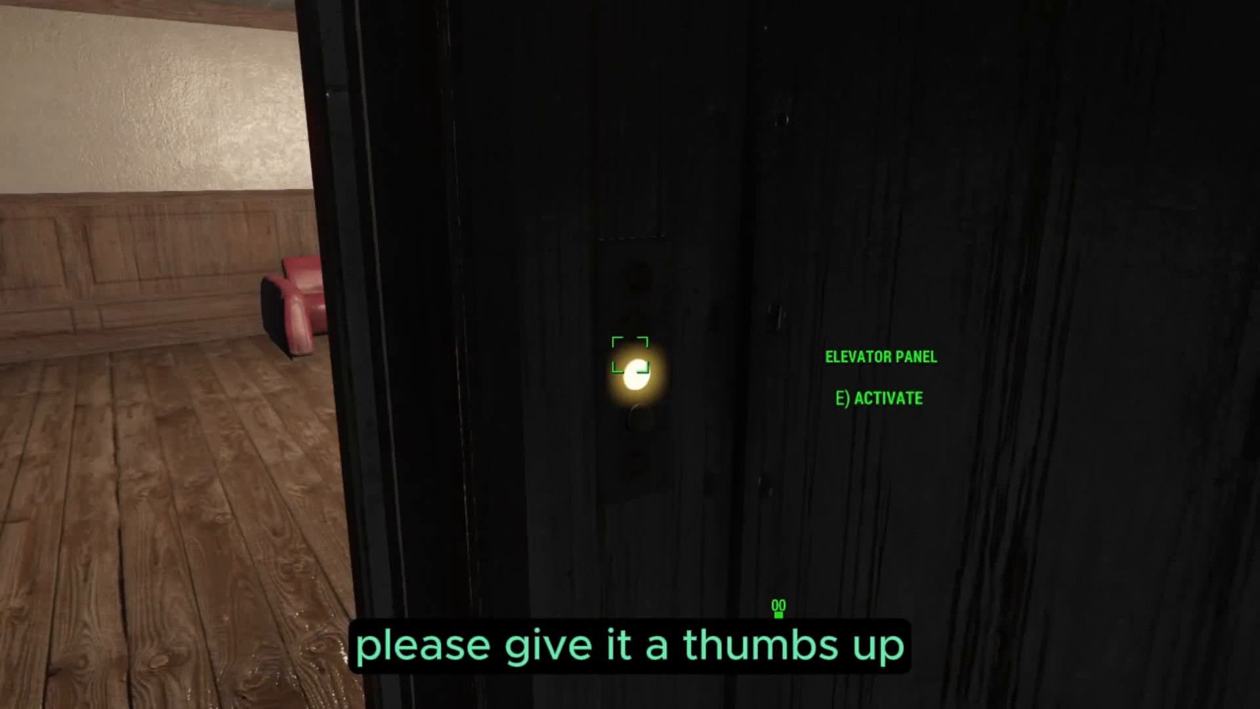
key(e)
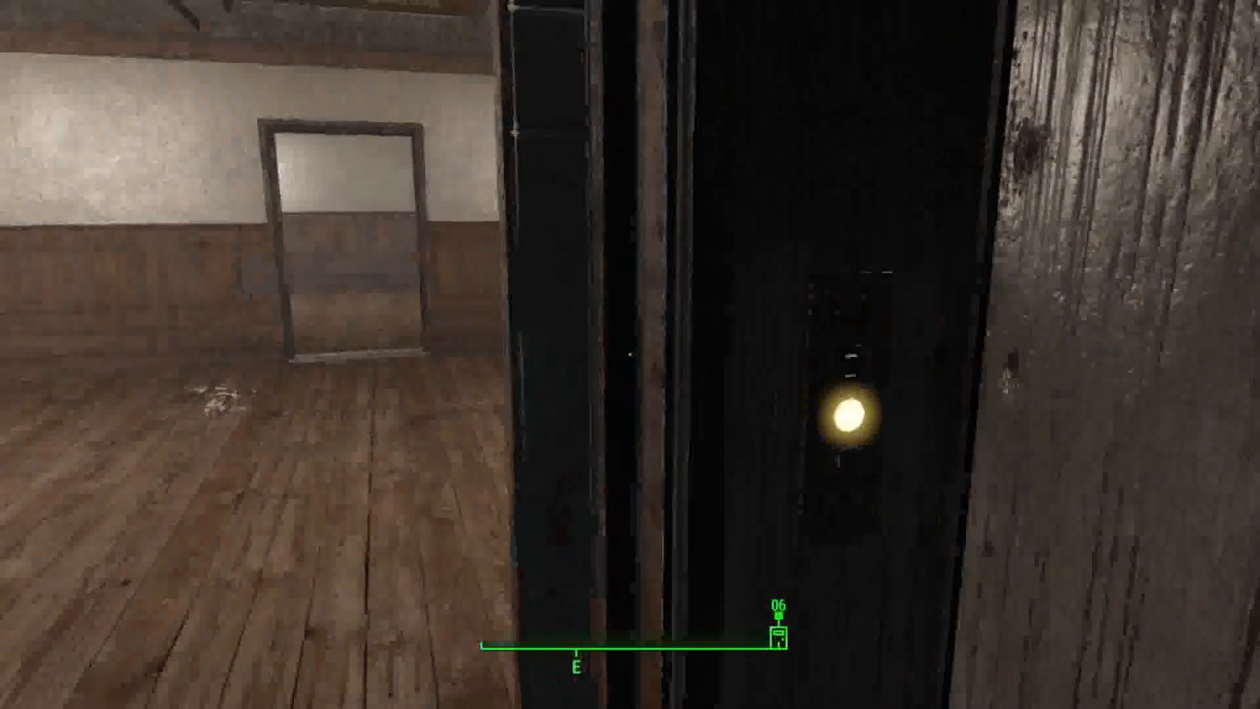
key(w)
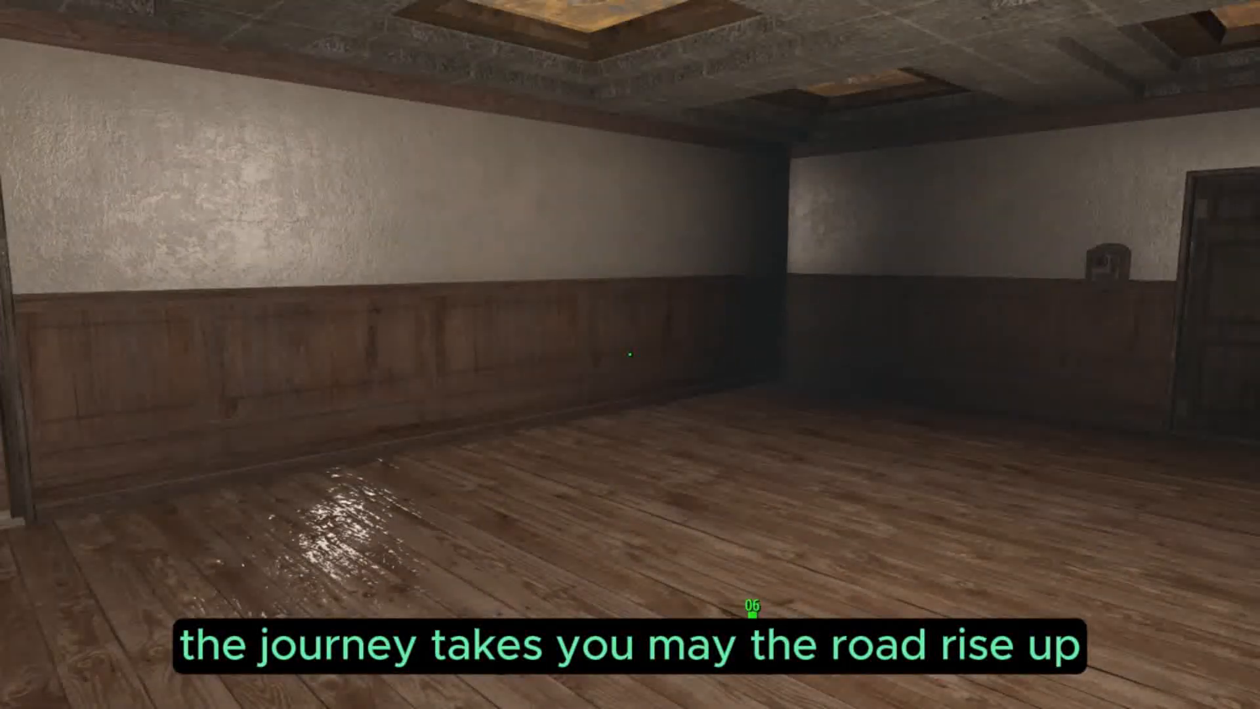